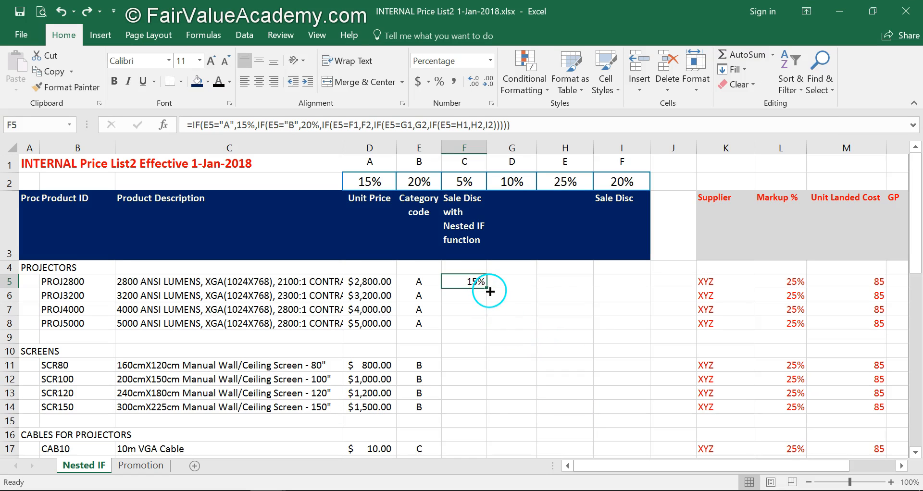
Fill the nested IF discount formula from F5 down to F37.
drag(488, 290, 469, 476)
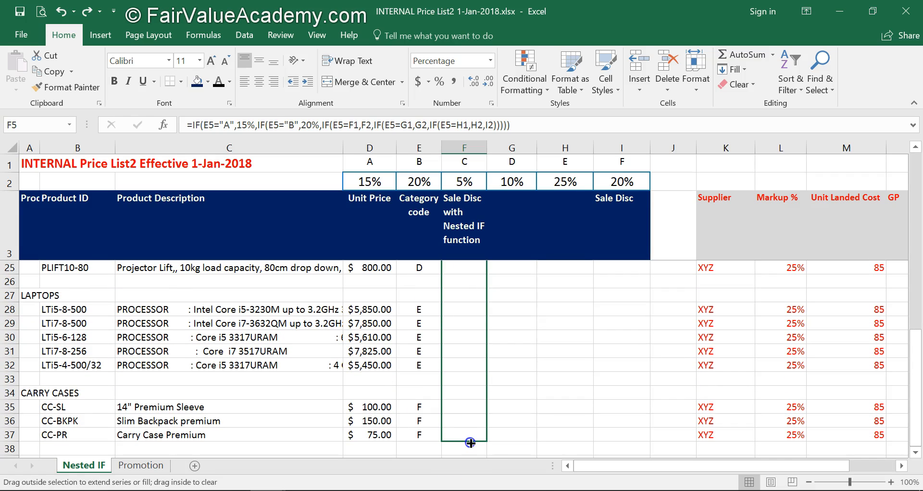
drag(470, 443, 470, 443)
scroll(550, 374, up, 6)
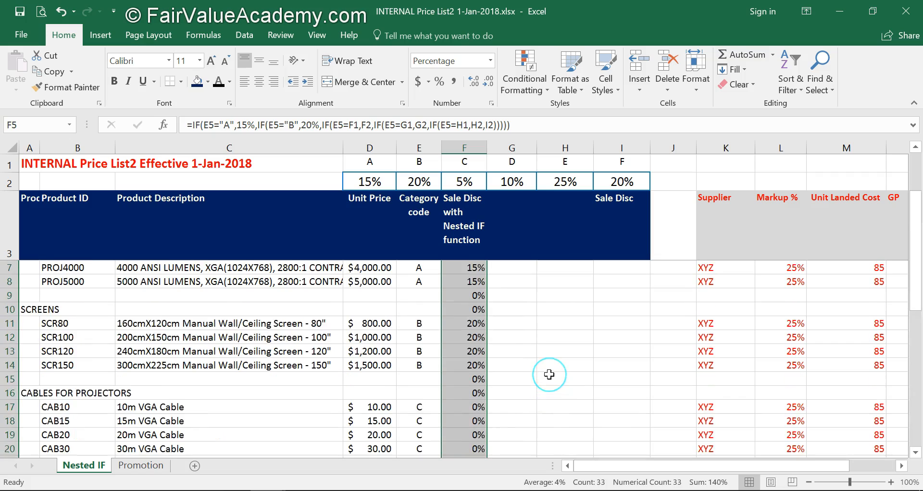
scroll(550, 374, up, 1)
Compare the filled discounts in column F with the category codes for all product groups.
click(548, 323)
click(420, 282)
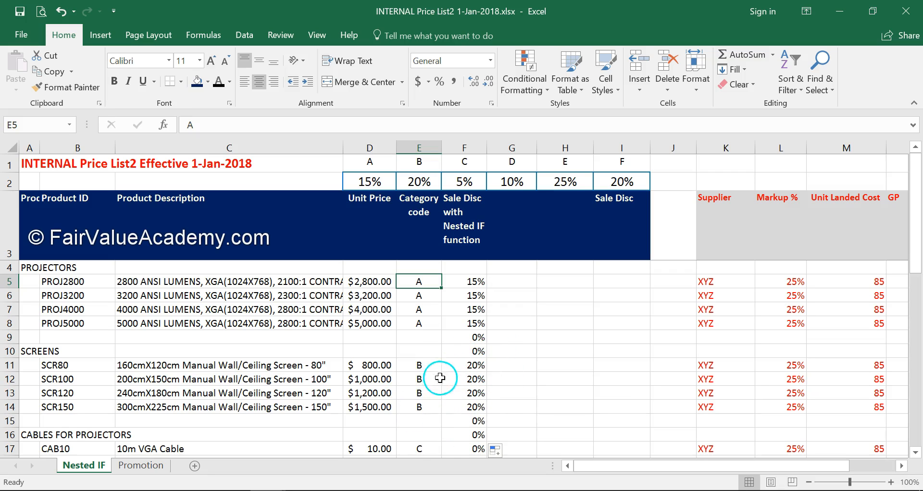
scroll(511, 287, down, 3)
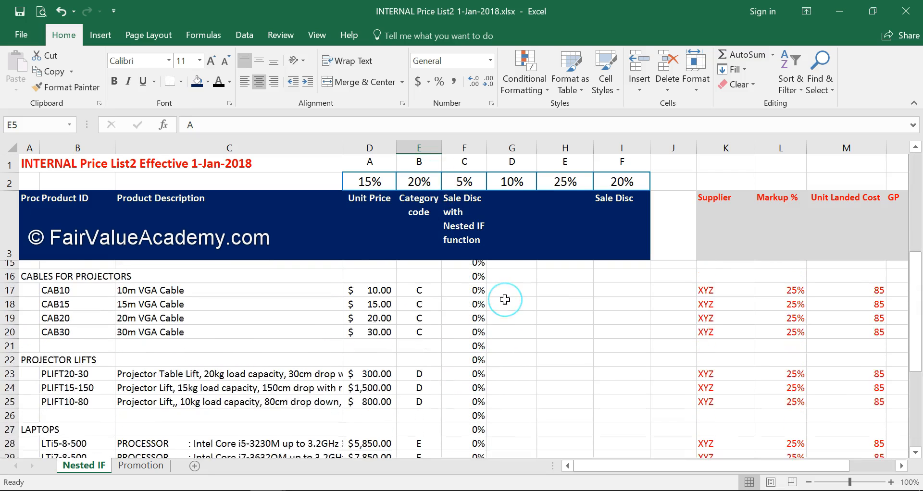
scroll(505, 300, down, 4)
scroll(505, 300, down, 2)
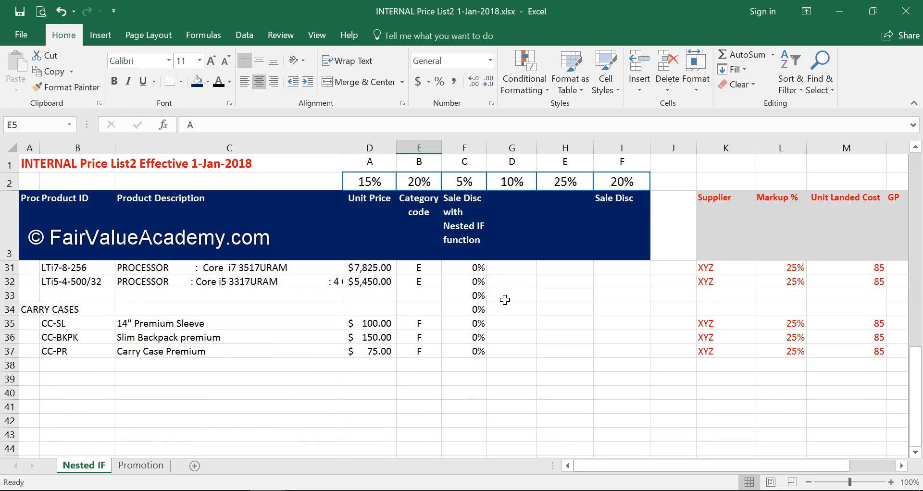
scroll(505, 300, up, 9)
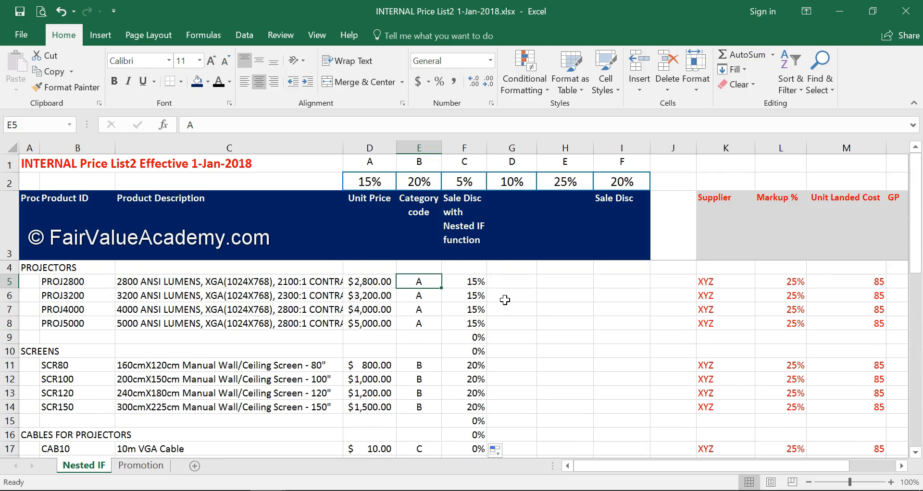
scroll(505, 300, down, 1)
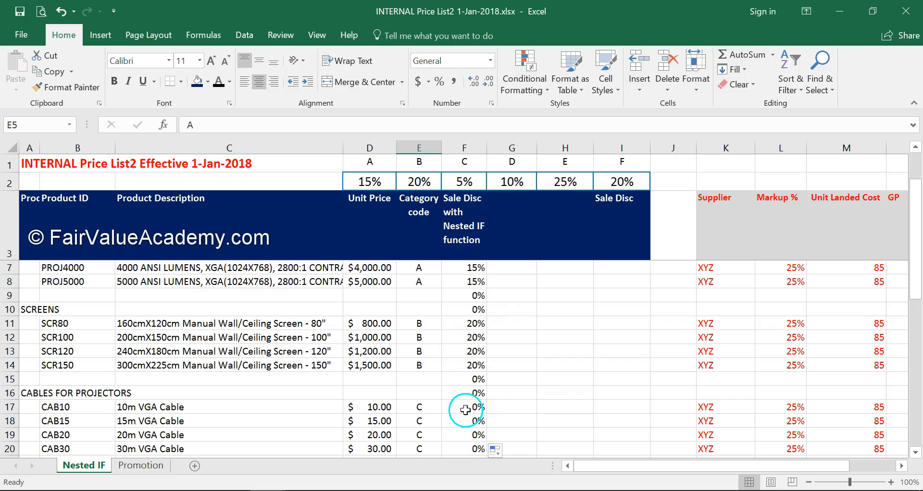
Inspect the IF(E17=F13,F14 part of the formula in F17 and the cells it references, leaving the formula unedited.
click(465, 409)
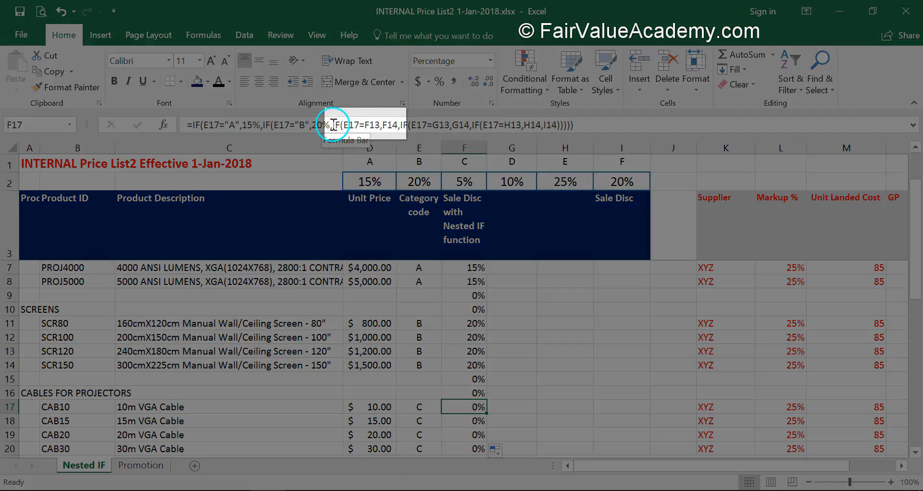
drag(331, 125, 399, 128)
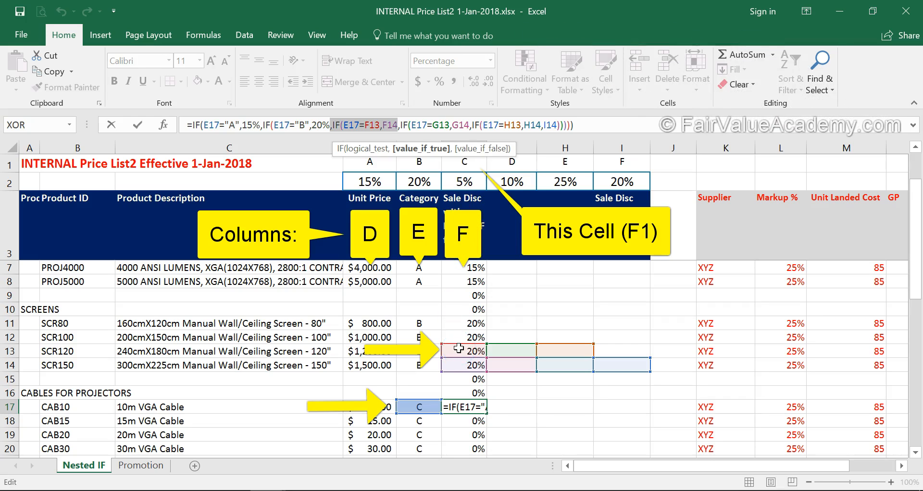
key(Escape)
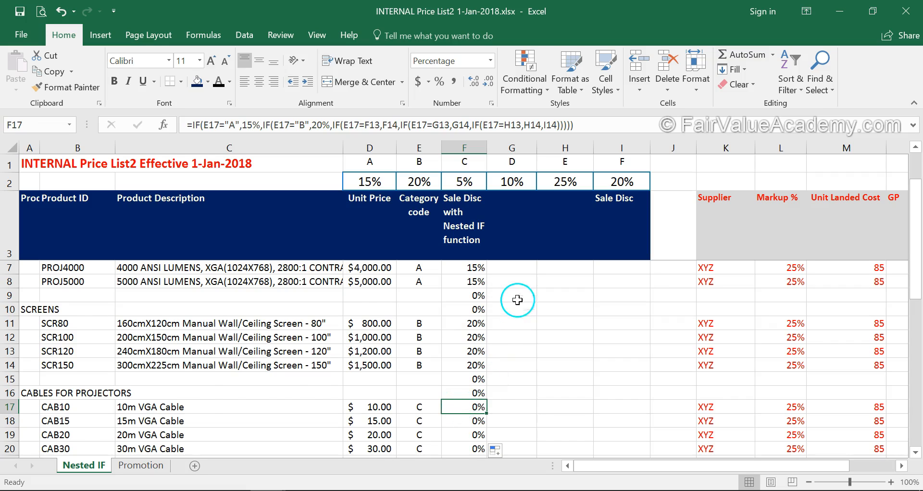
Trace the references of the F5 formula to the category code in E5 and the lookup code in F1.
scroll(517, 300, up, 1)
click(475, 284)
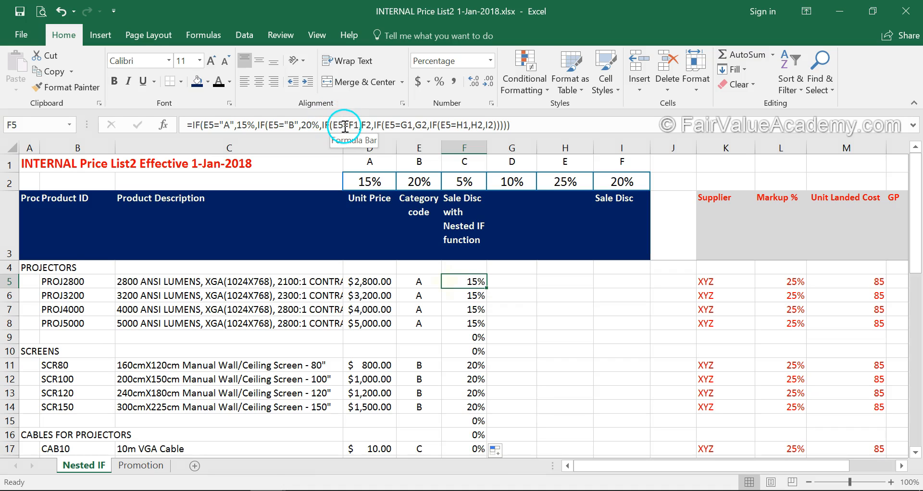
click(420, 281)
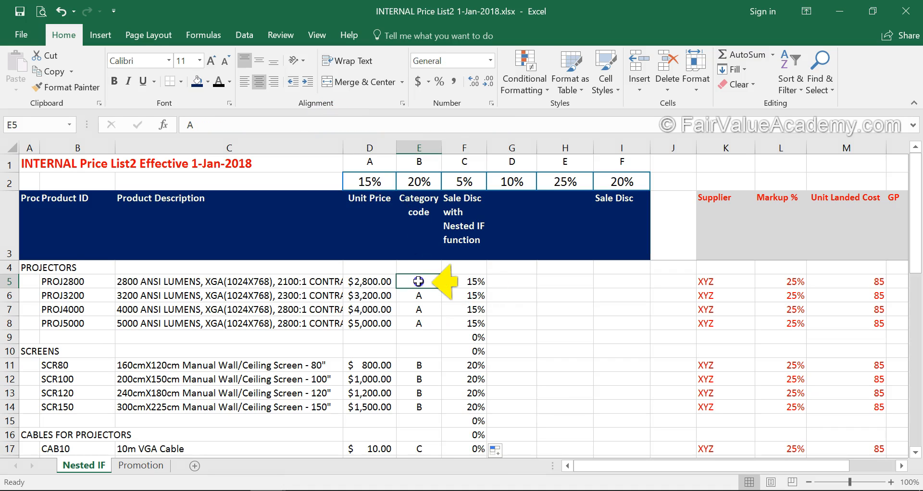
click(473, 280)
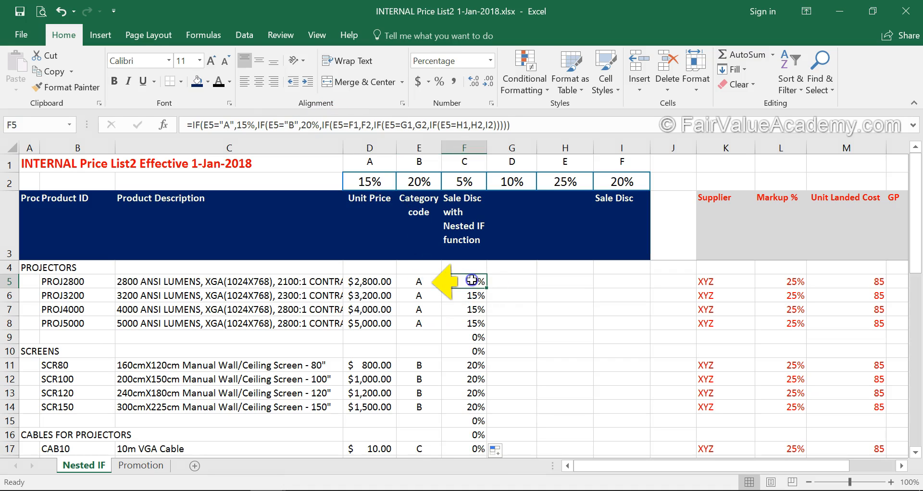
click(470, 256)
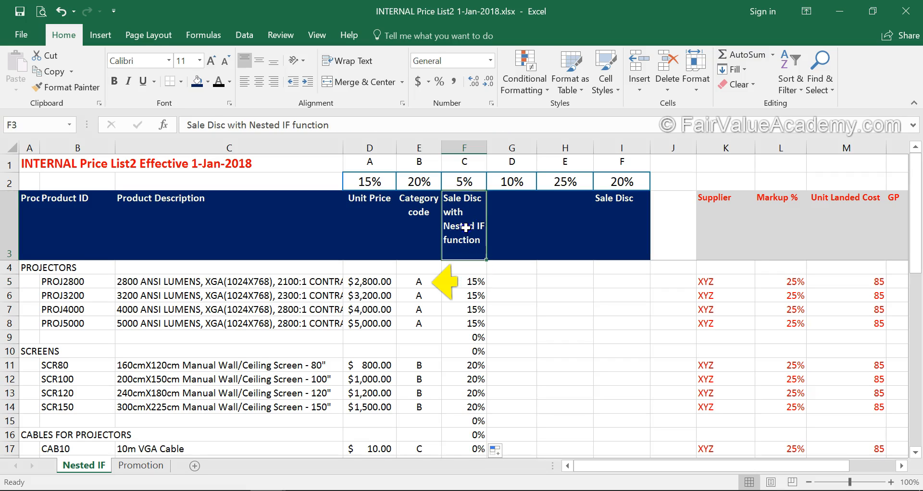
click(468, 181)
click(473, 165)
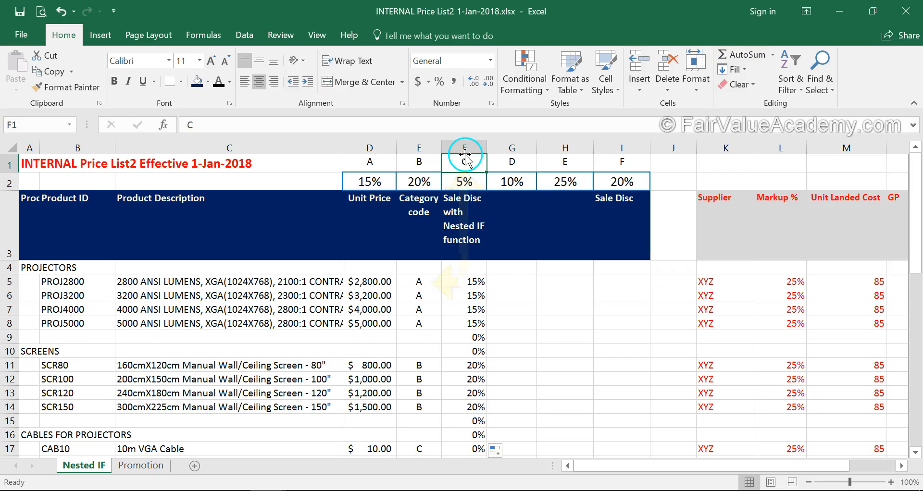
Trace the copied formula in F17 from category code E17 up column F to the referenced cell F13.
scroll(467, 260, down, 1)
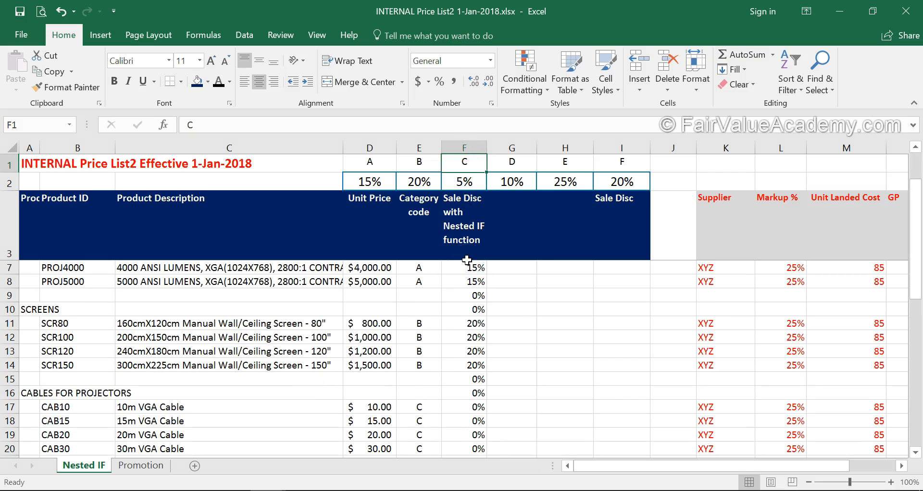
click(468, 408)
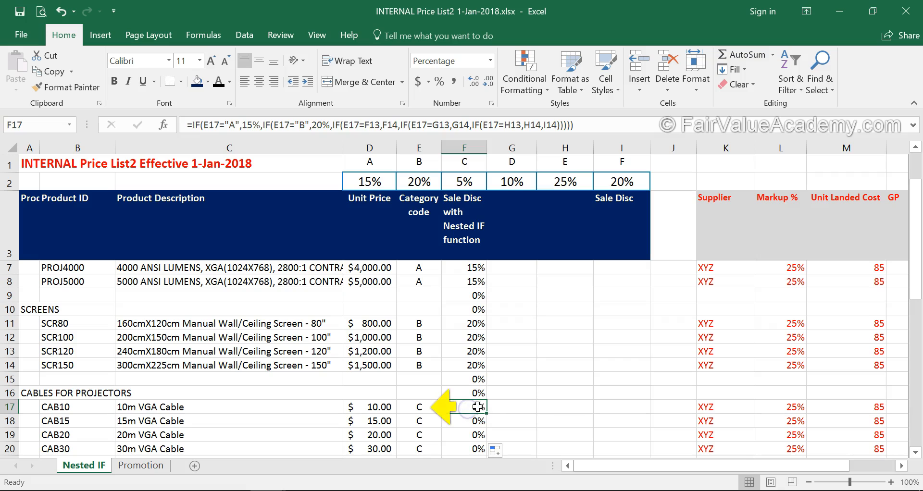
click(428, 408)
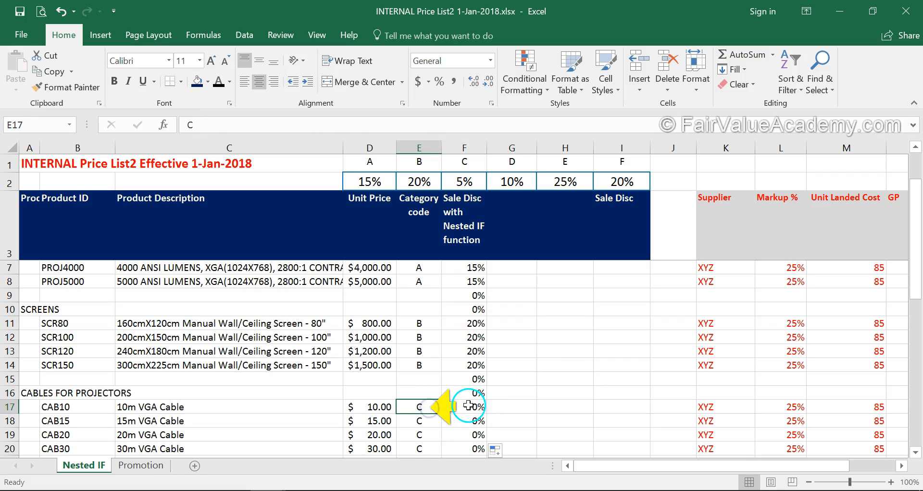
click(473, 381)
click(479, 393)
click(469, 379)
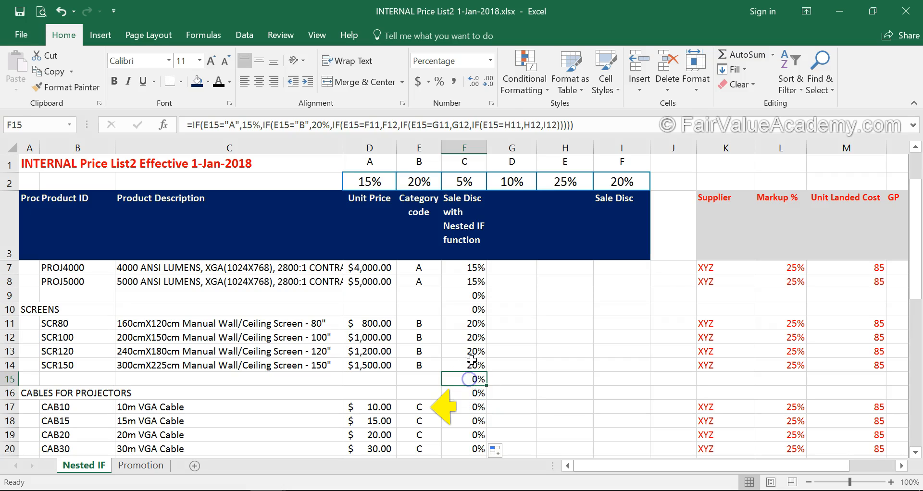
click(473, 364)
click(474, 353)
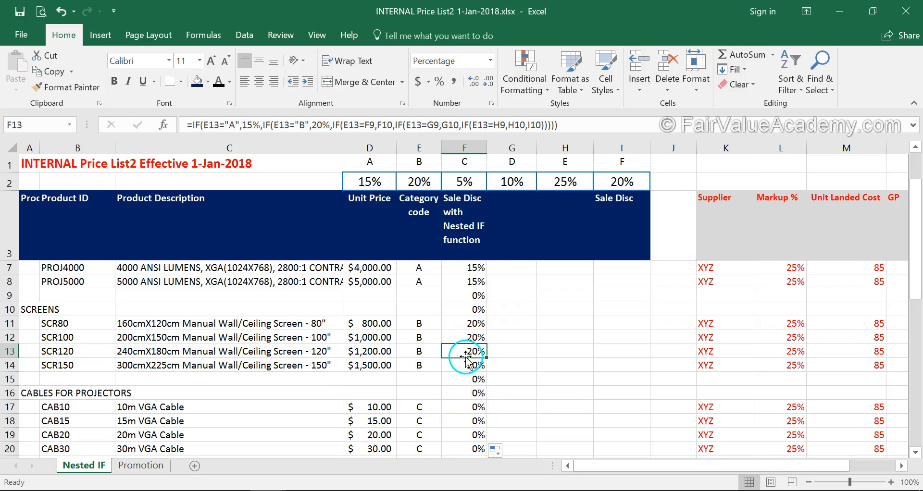
In the F5 formula, make the references to F1 and F2 absolute as $F$1 and $F$2.
scroll(477, 298, up, 1)
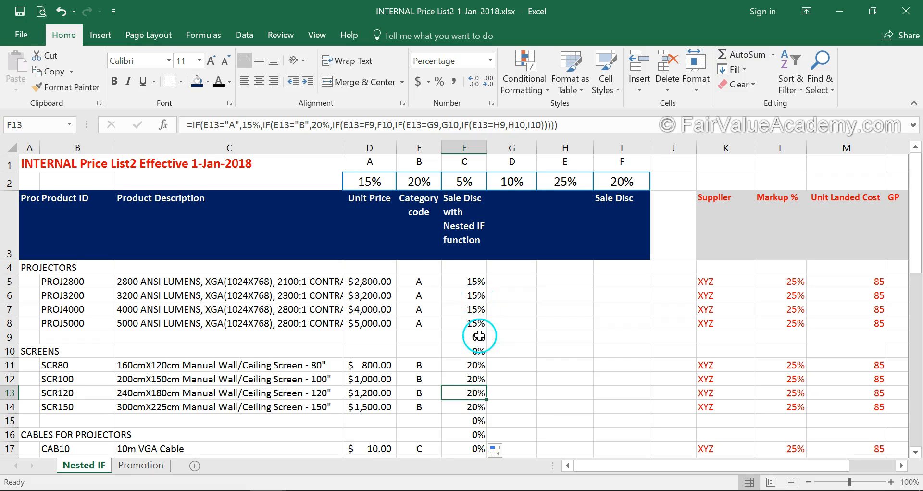
drag(467, 162, 609, 181)
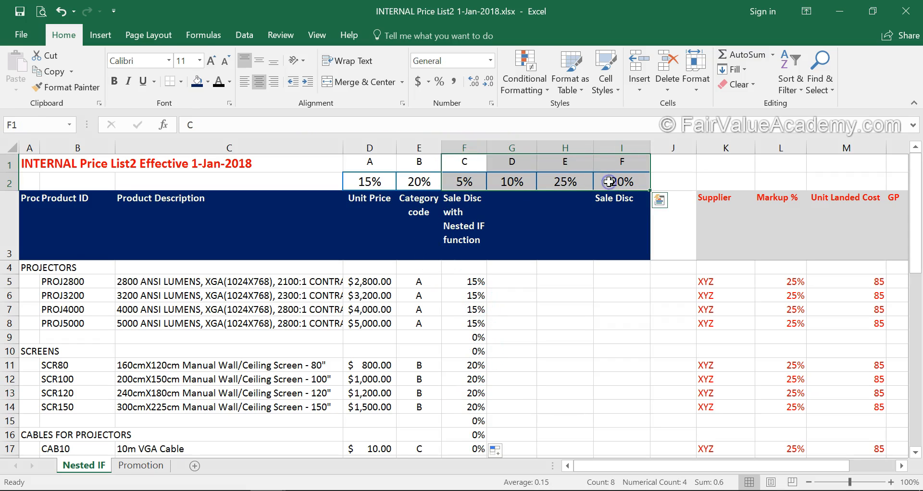
click(474, 281)
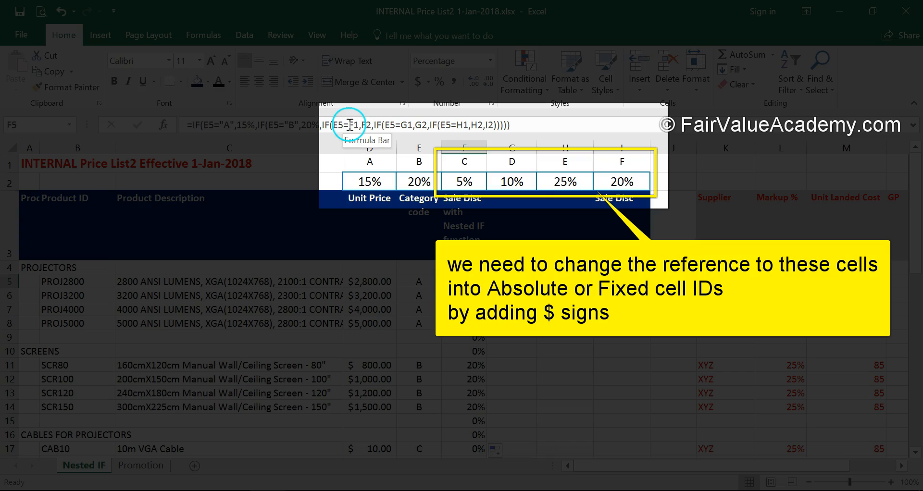
click(346, 125)
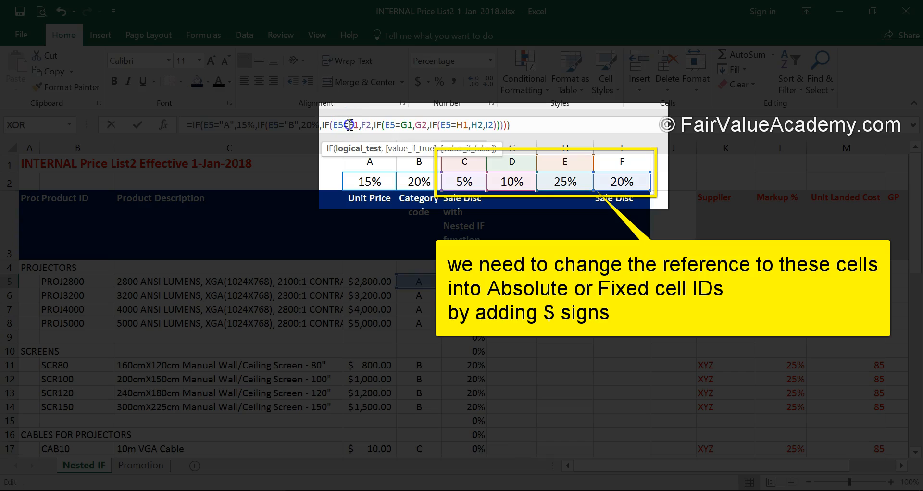
text($)
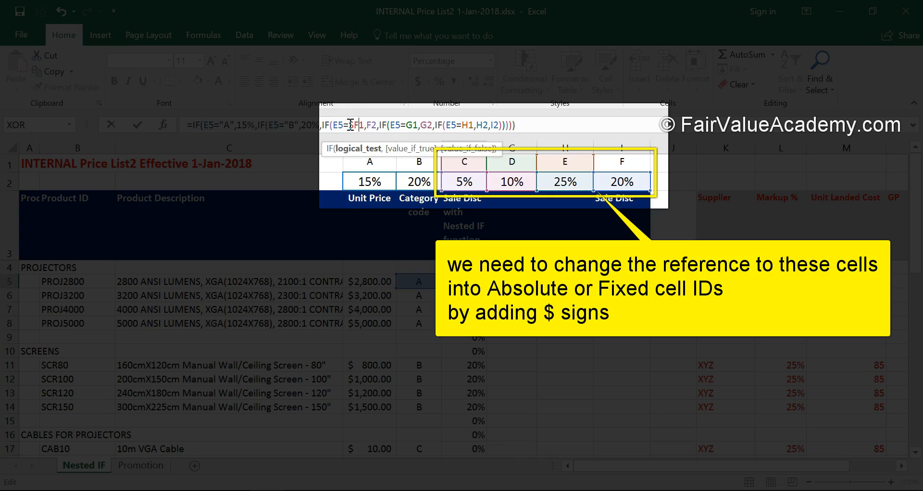
key(Right)
text($)
click(376, 124)
text($)
key(Right)
text($)
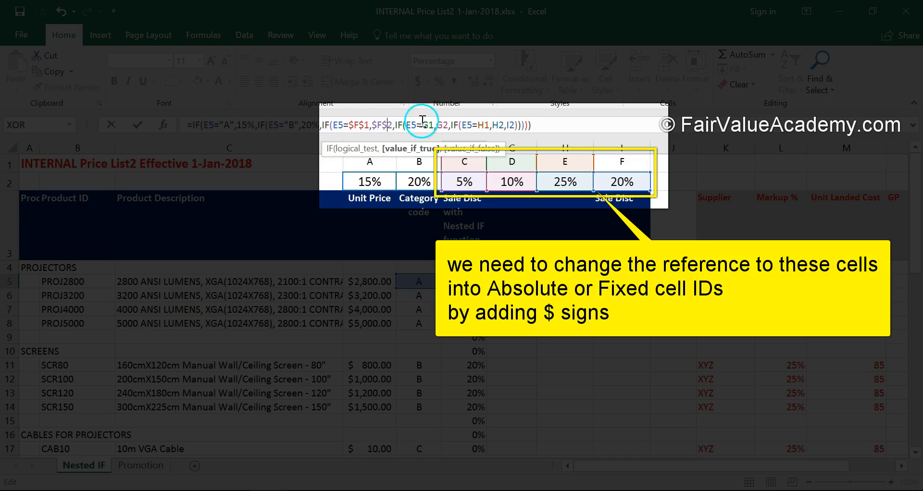
Change the G1 and G2 references in the F5 formula to $G$1 and $G$2.
click(421, 124)
text($)
key(Right)
text($)
key(Right)
key(Right)
text($)
key(Right)
text($)
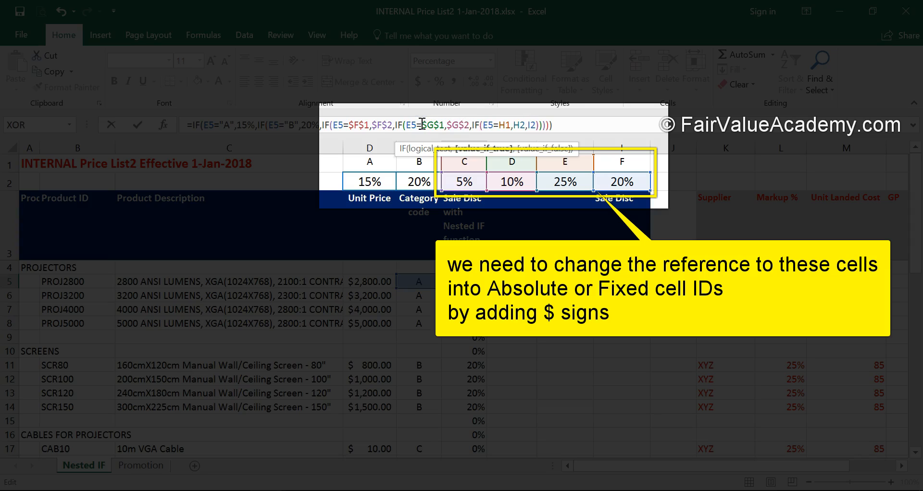
Change the H1 and H2 references in the F5 formula to $H$1 and $H$2.
key(Right)
key(Right)
key(Right)
key(Right)
key(Right)
key(Right)
key(Right)
key(Right)
text($F$)
key(Right)
key(Right)
text($)
key(Right)
text($)
Change the final I2 reference to $I$2 and commit the F5 formula.
key(Right)
key(Right)
key(shift+4)
key(Right)
key(shift+4)
key(Return)
Fill the corrected F5 formula with absolute references down column F to F37.
click(464, 282)
double_click(486, 288)
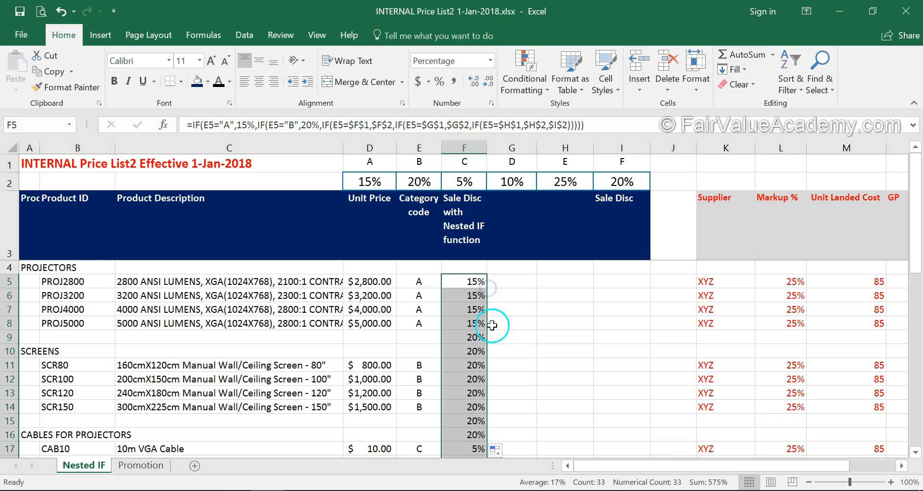
scroll(495, 328, down, 7)
scroll(495, 329, up, 7)
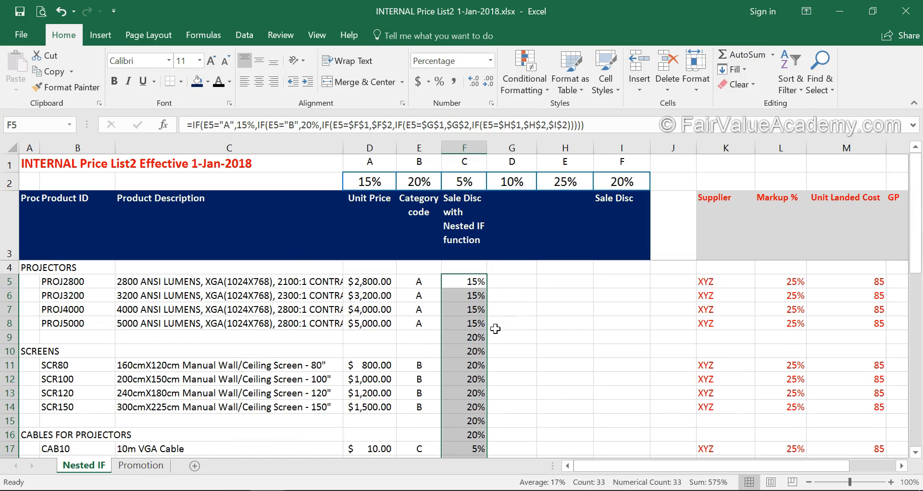
click(525, 305)
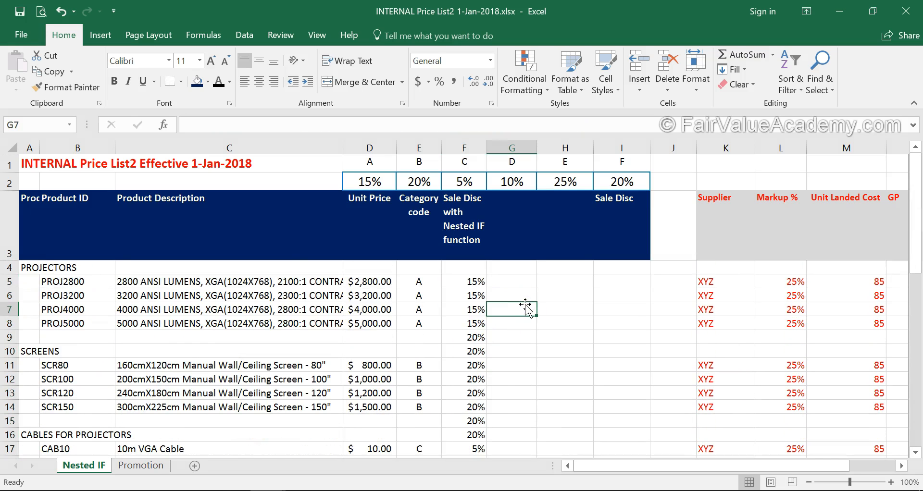
Check the recalculated discounts against the category codes for the product groups, down to Carry Cases.
scroll(526, 308, down, 2)
scroll(526, 308, up, 2)
click(416, 283)
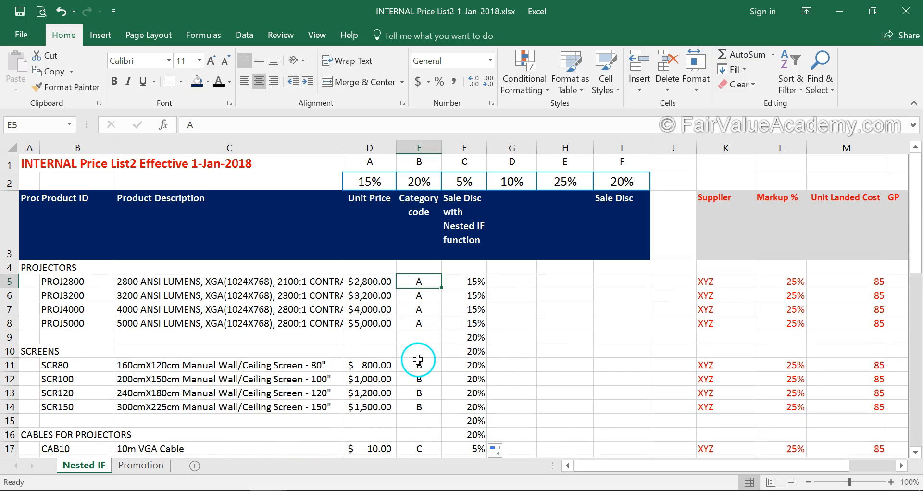
drag(417, 363, 479, 407)
scroll(510, 381, down, 2)
scroll(510, 381, down, 6)
drag(419, 365, 464, 390)
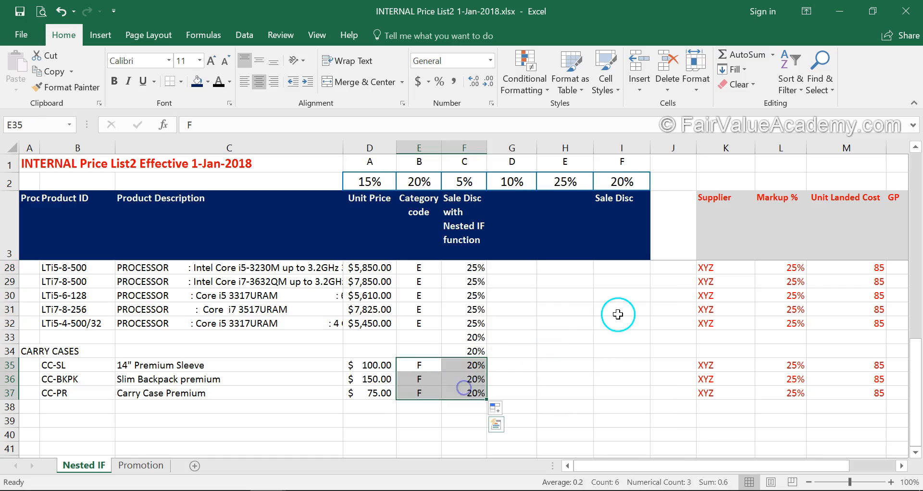
scroll(616, 311, up, 8)
Examine the formulas in the blank and heading rows at F9, F10 and F15, including the reference to H1.
click(475, 340)
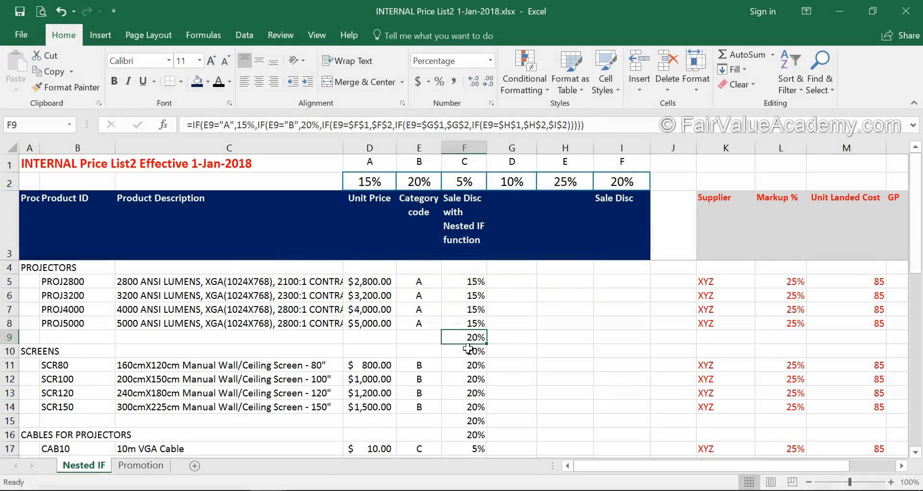
click(468, 352)
scroll(531, 341, down, 2)
click(466, 340)
scroll(556, 286, up, 2)
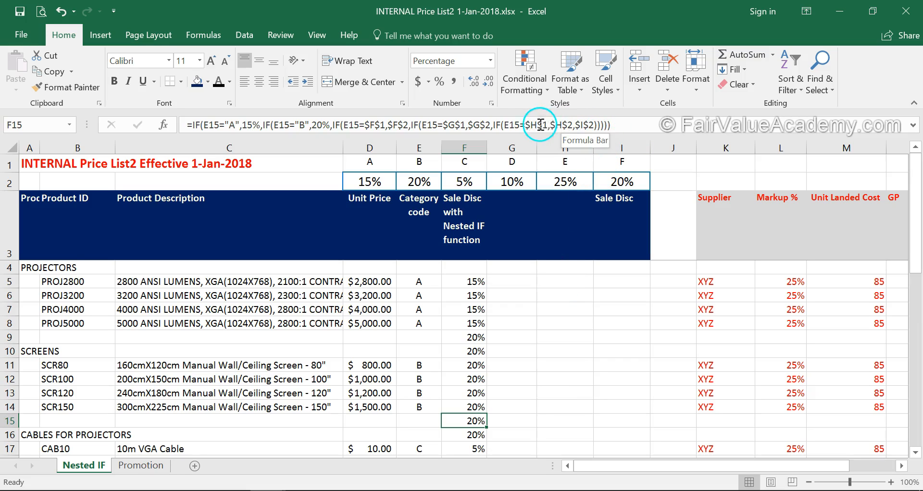
click(568, 163)
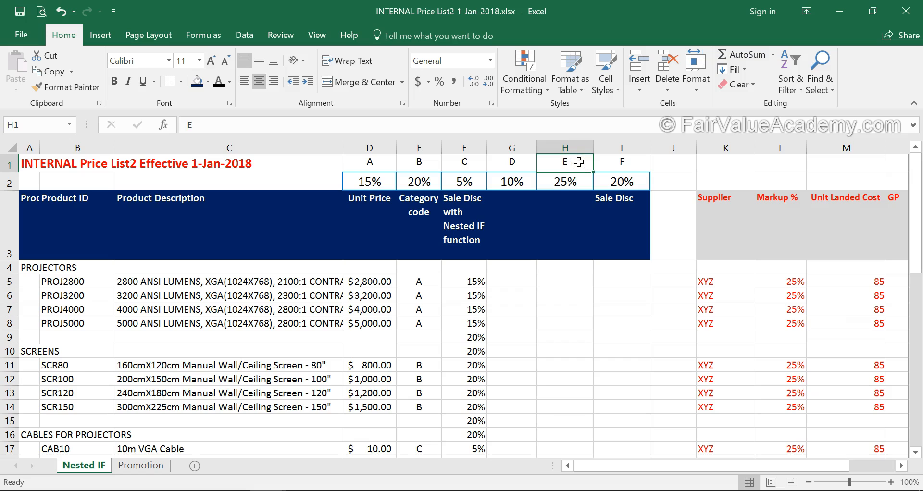
Replace the final $I$2 in F9's formula with a nested IF(E9=I1,$I$2,"") and accept the suggested bracket correction.
click(475, 338)
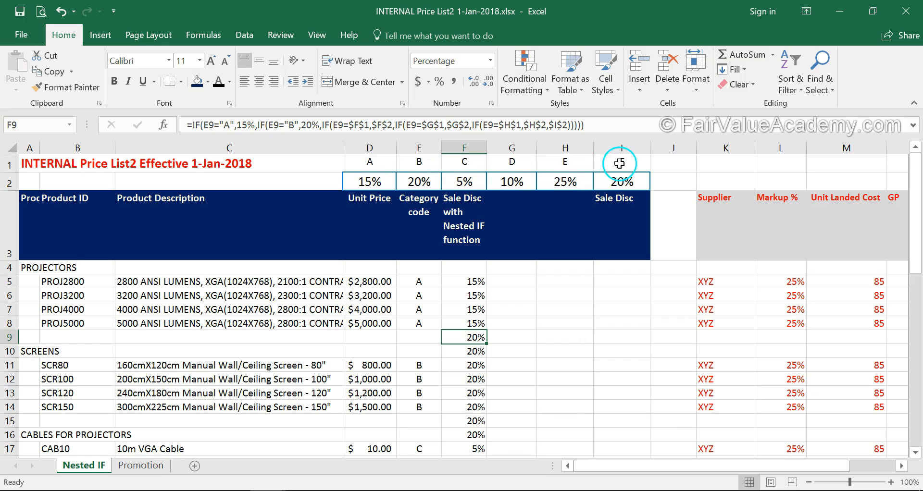
click(548, 125)
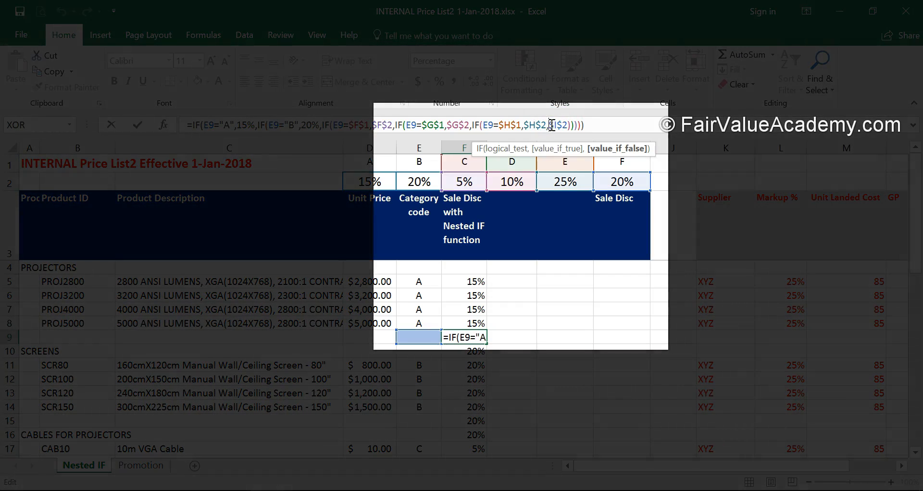
text(if()
click(414, 337)
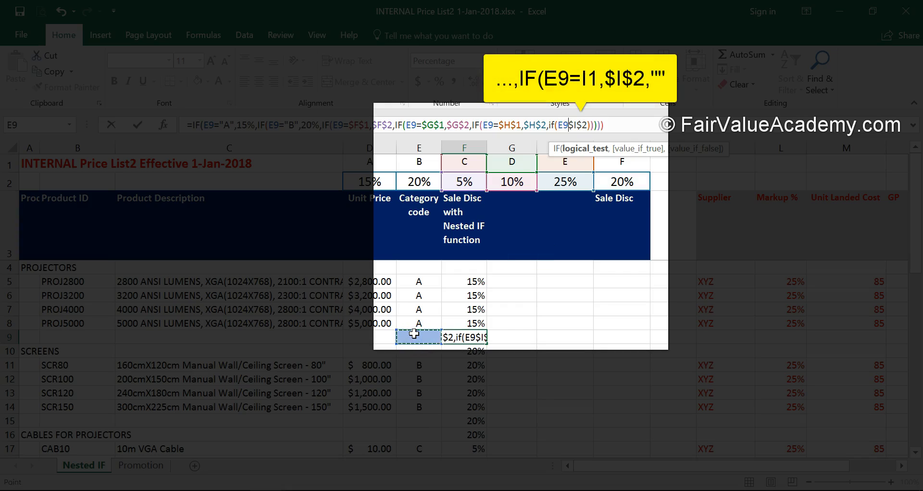
text(=)
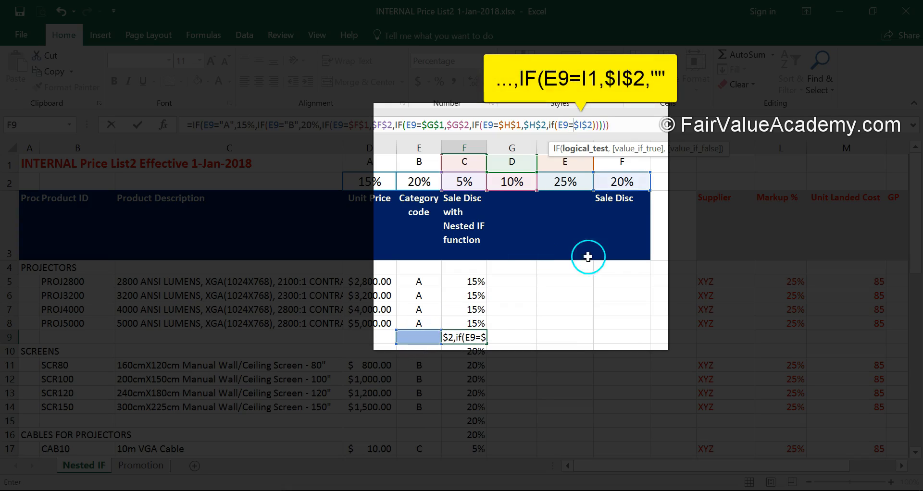
click(625, 165)
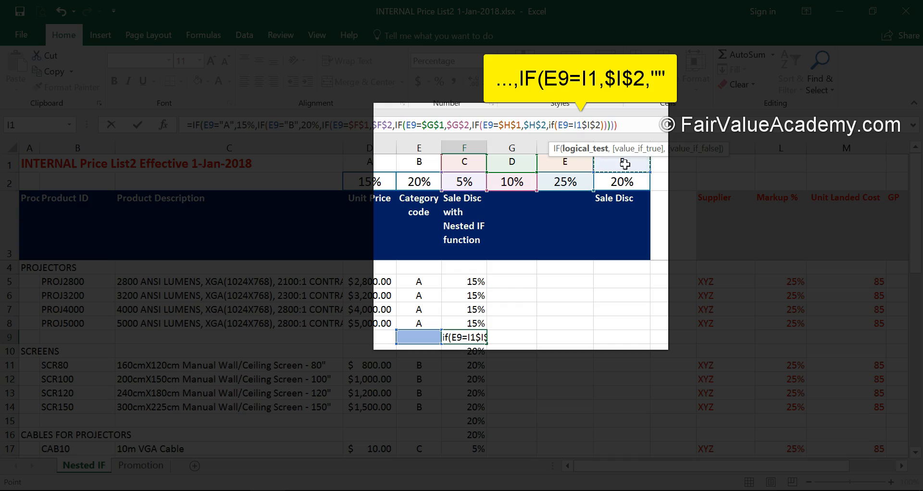
text(,)
click(602, 126)
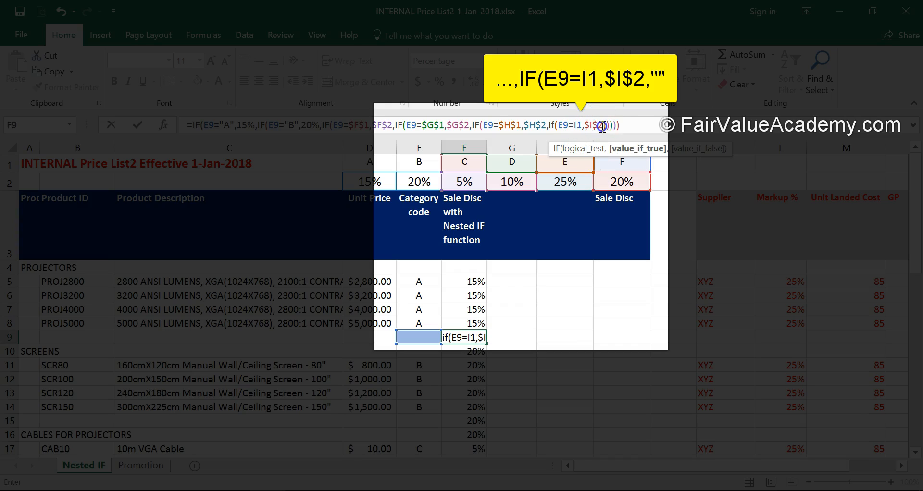
text(,)
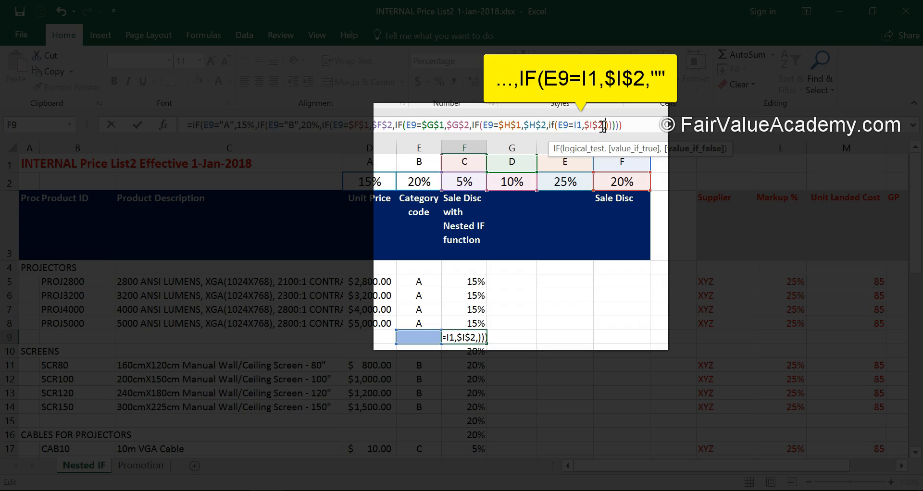
text("")
key(Return)
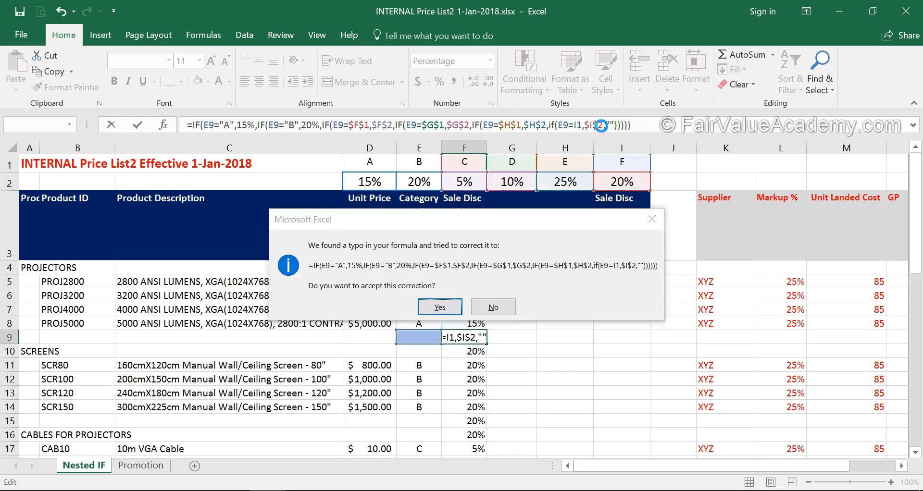
key(Return)
Change the I1 reference in the F9 formula to $I$1 and commit it.
click(463, 336)
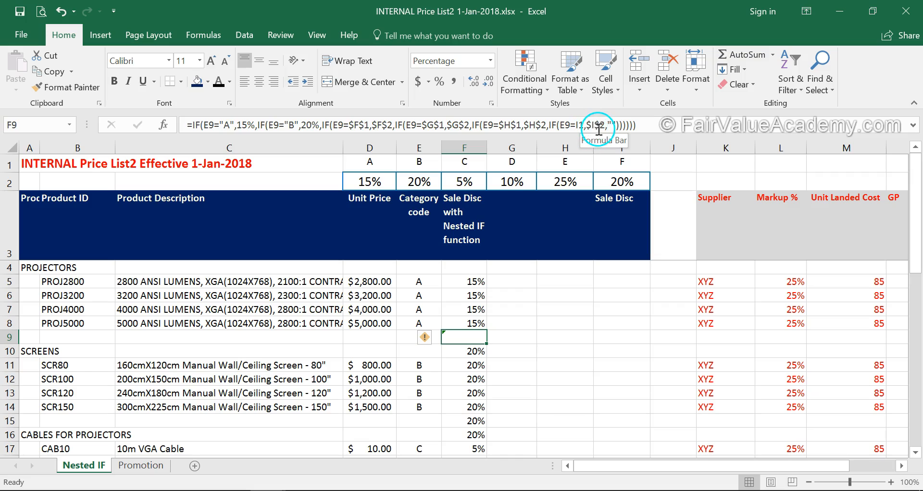
click(649, 125)
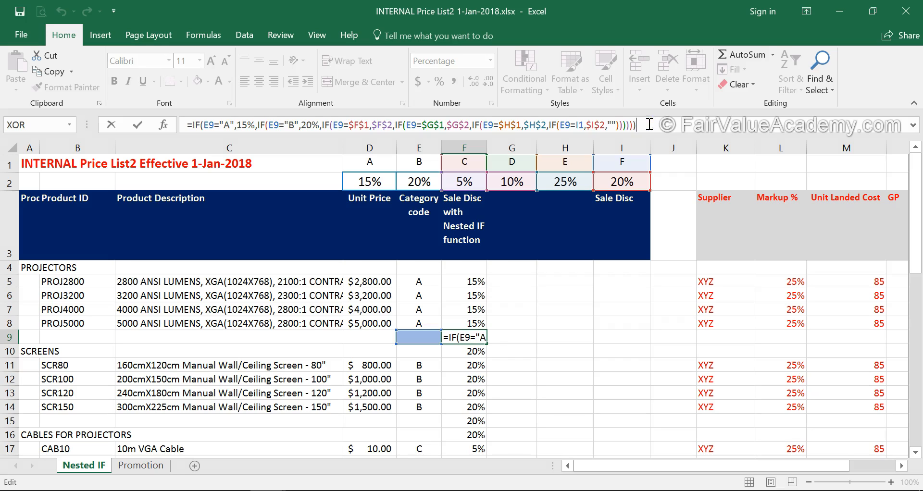
click(579, 125)
text($)
key(Left)
key(Left)
text($)
key(Return)
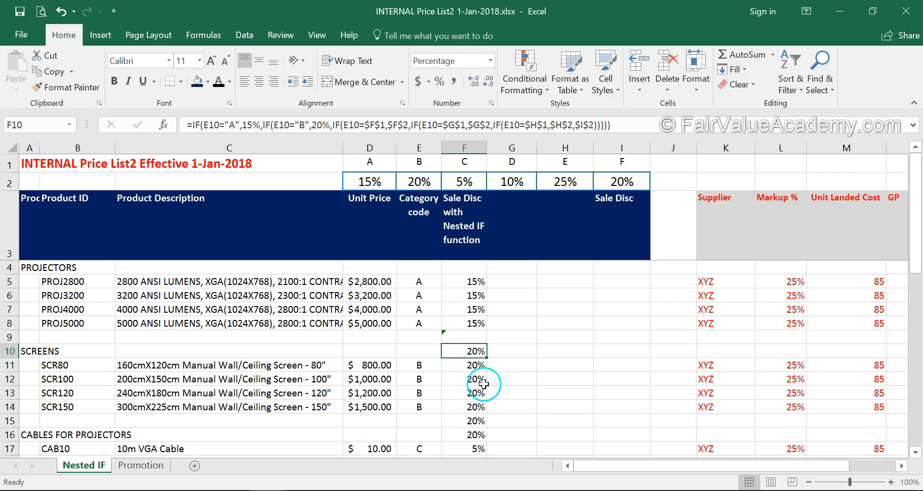
Fill the F9 formula up to F5 and down column F to F37.
click(461, 336)
drag(485, 345, 488, 280)
click(473, 343)
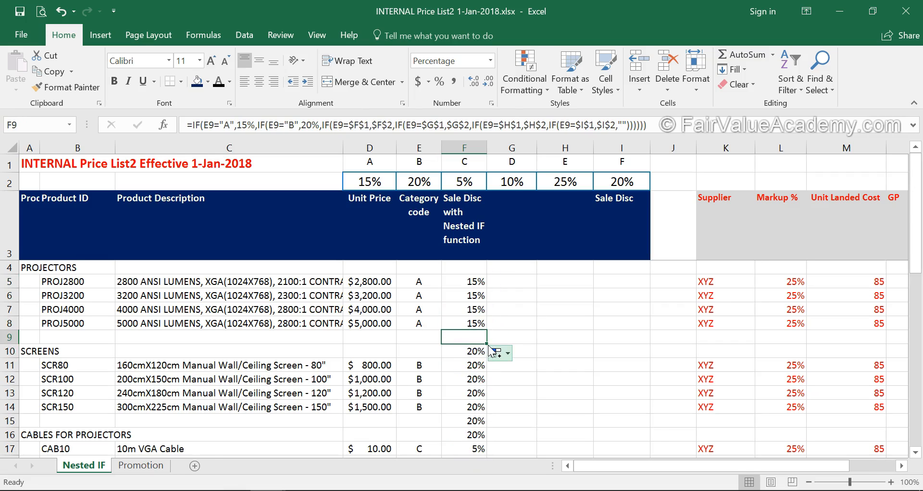
double_click(486, 344)
Check the refilled discounts and the blank and heading rows down to Carry Cases, and examine the F5 formula.
scroll(552, 393, down, 6)
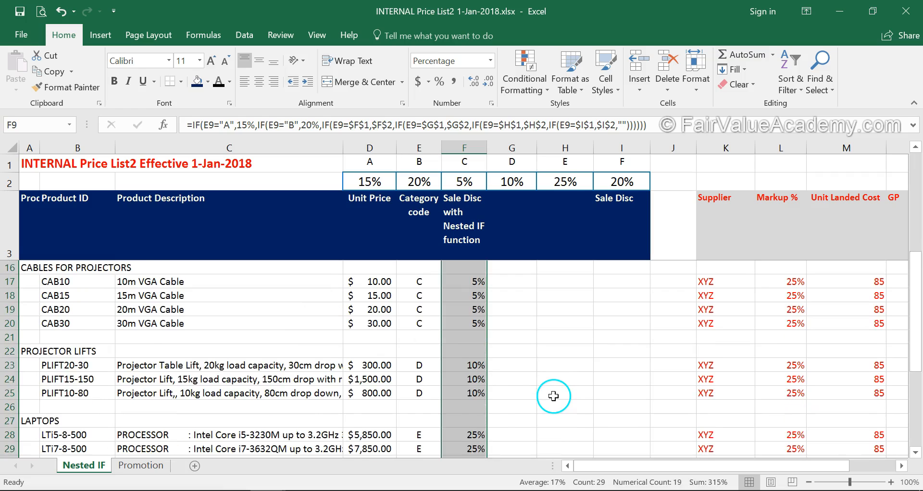
scroll(554, 396, down, 3)
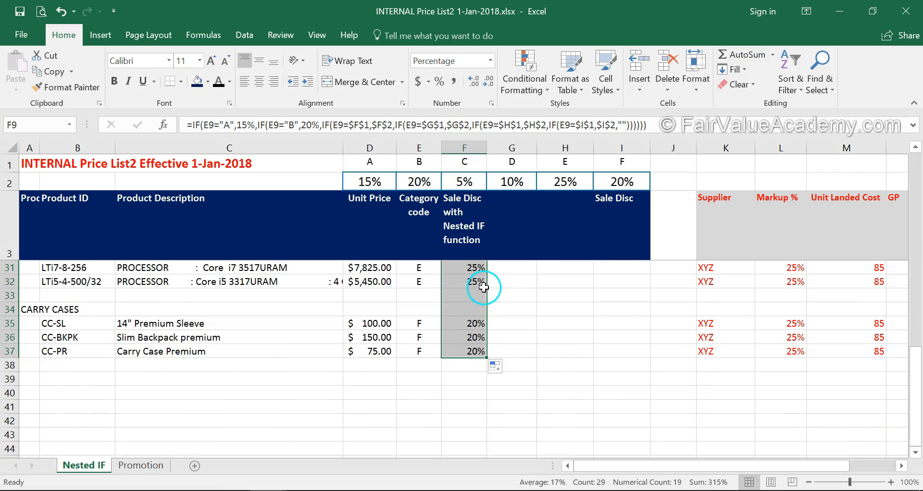
scroll(533, 361, up, 9)
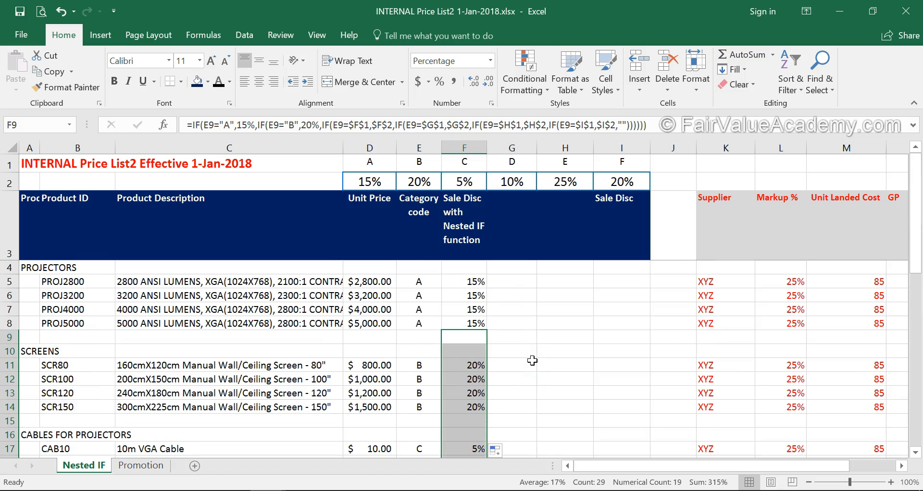
click(548, 310)
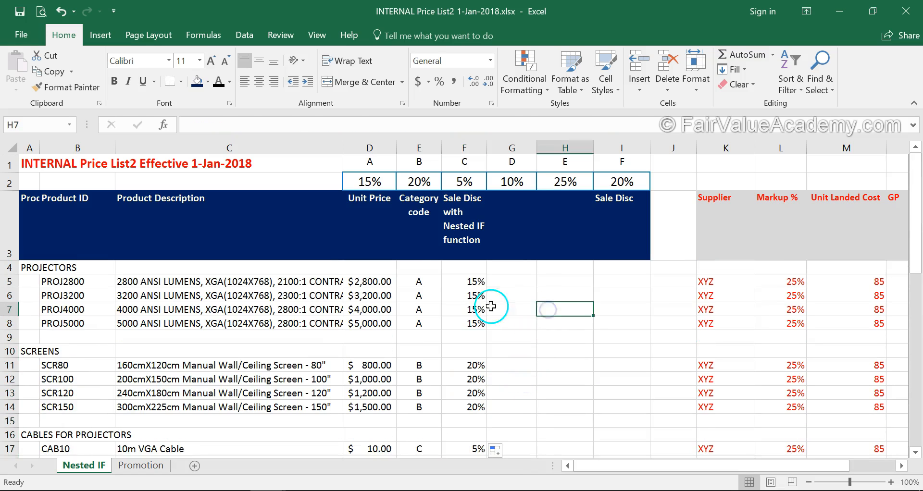
click(470, 287)
click(455, 143)
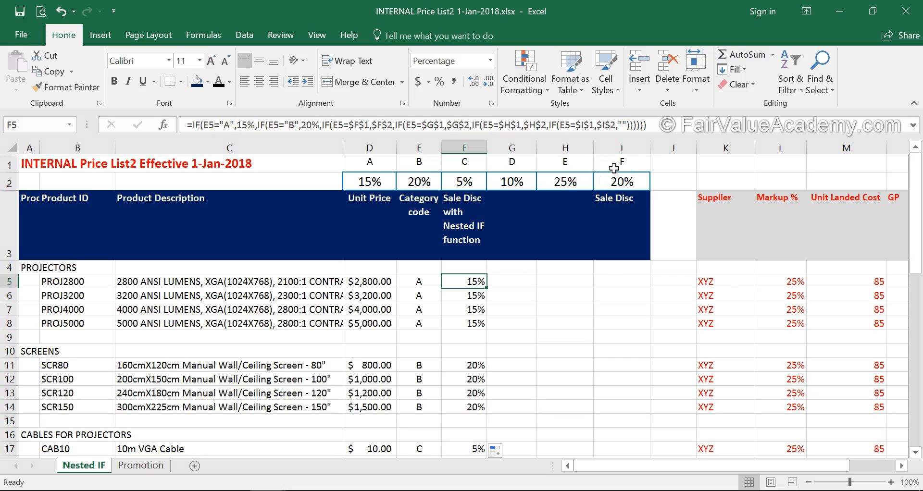
Review the Nested IF Method 1 and Method 2 logic and the Improvisation note about OR on the Promotion sheet.
click(141, 466)
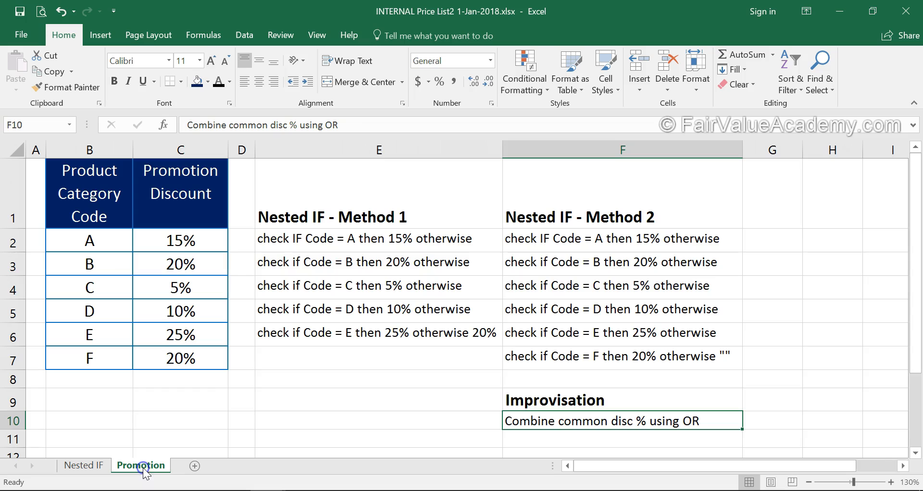
drag(402, 236, 408, 325)
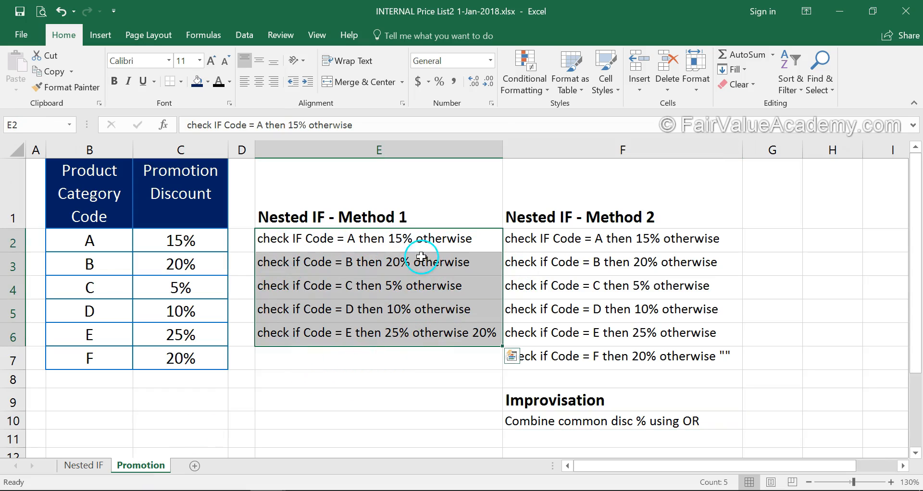
click(556, 356)
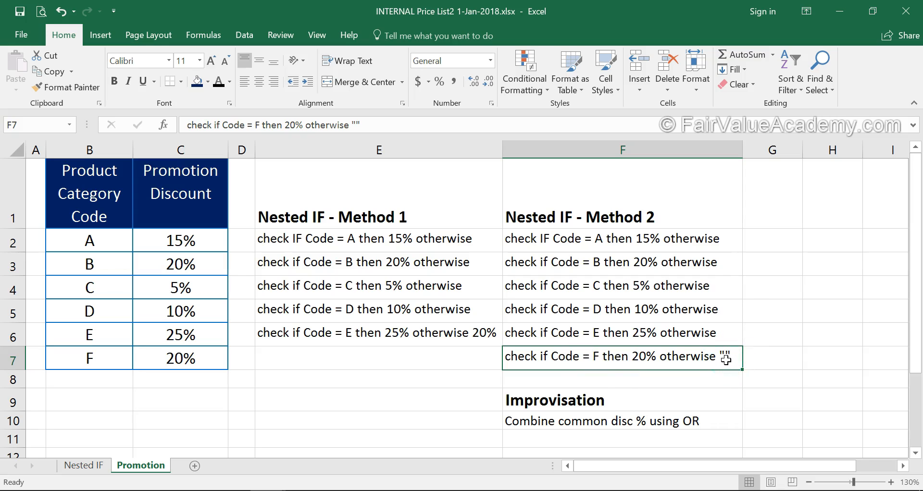
click(626, 392)
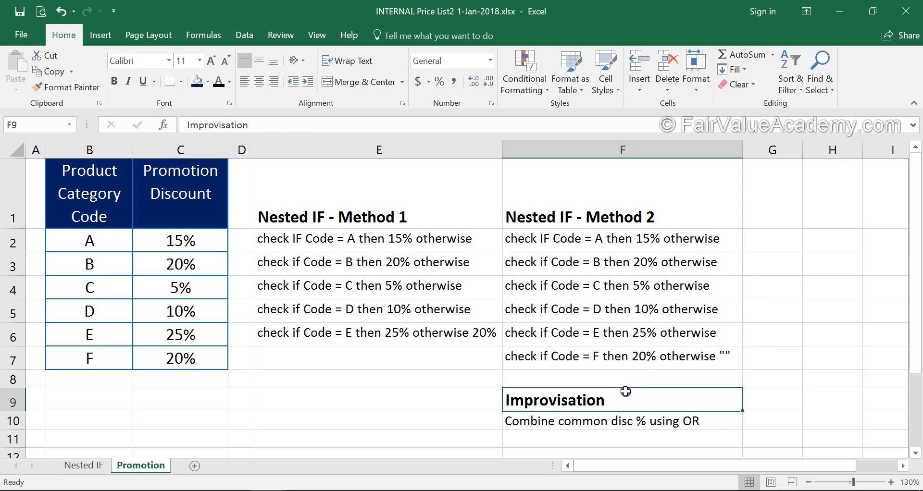
click(551, 422)
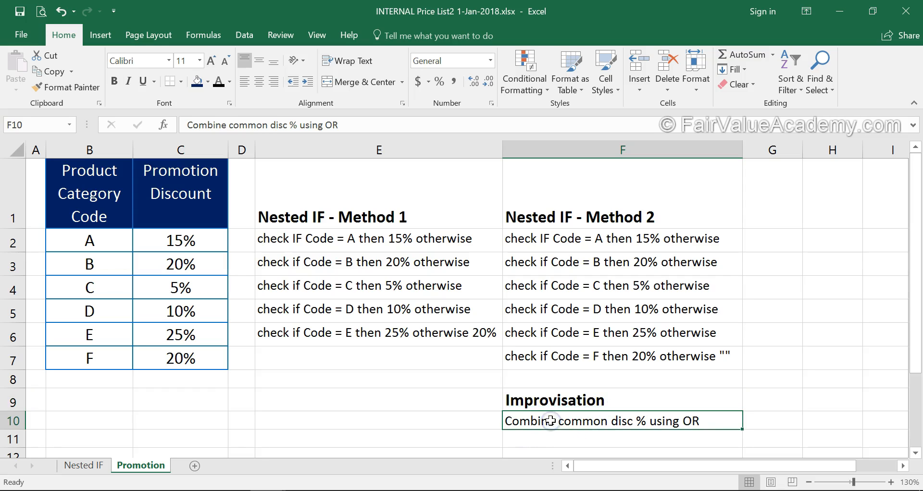
Compare the discount rates of category codes B and F in E2 and I2 on the Nested IF sheet.
click(76, 467)
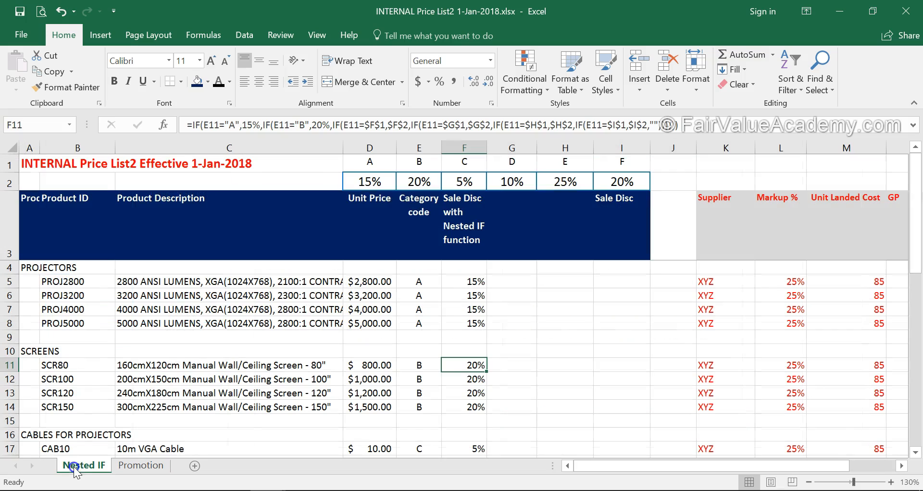
click(430, 162)
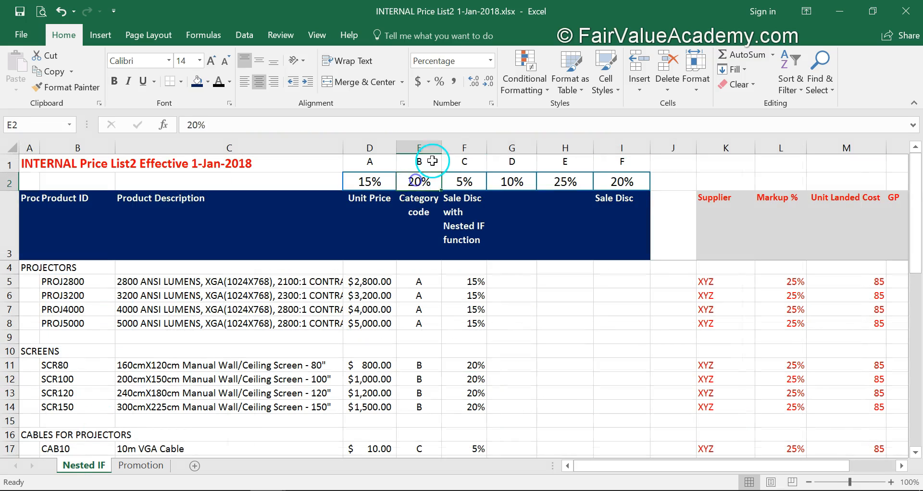
click(646, 164)
click(441, 188)
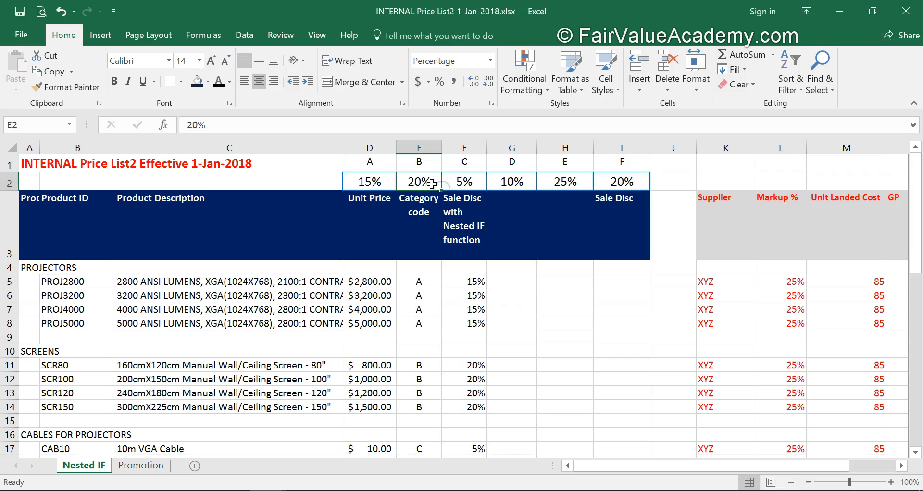
click(644, 181)
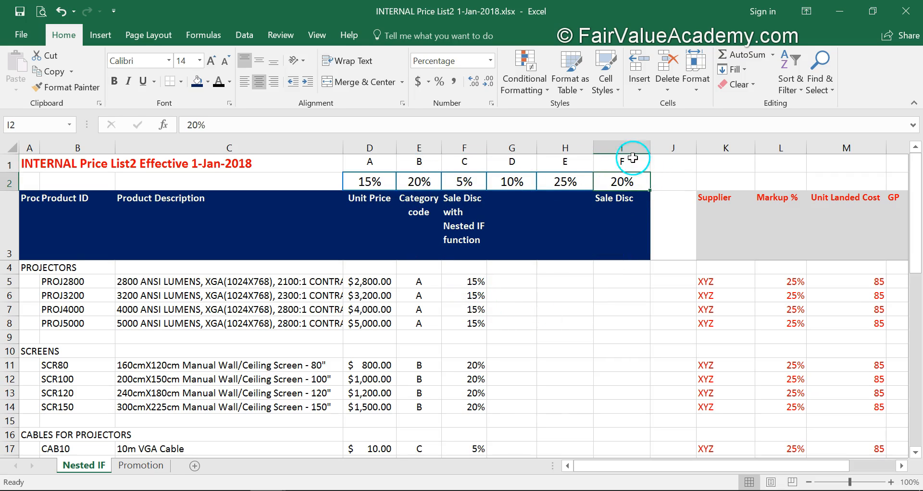
Change the category B test in the F5 formula to OR(E5="B",E5="F").
click(475, 283)
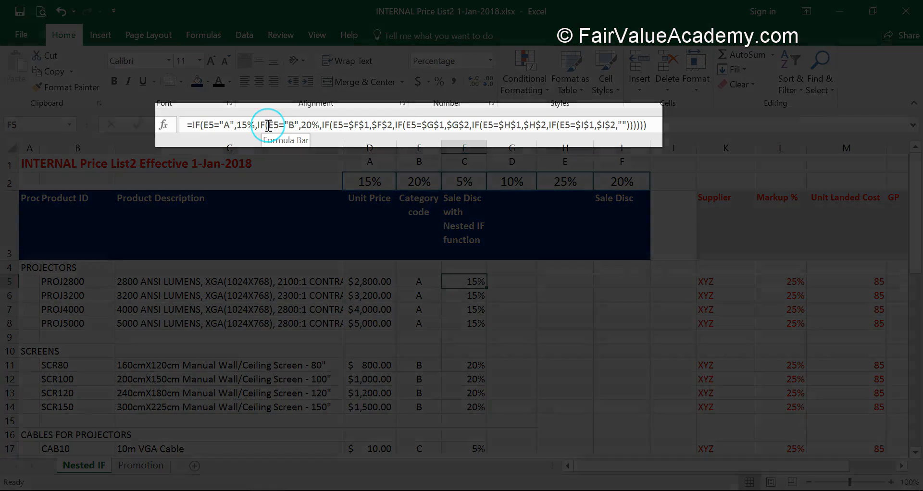
click(268, 126)
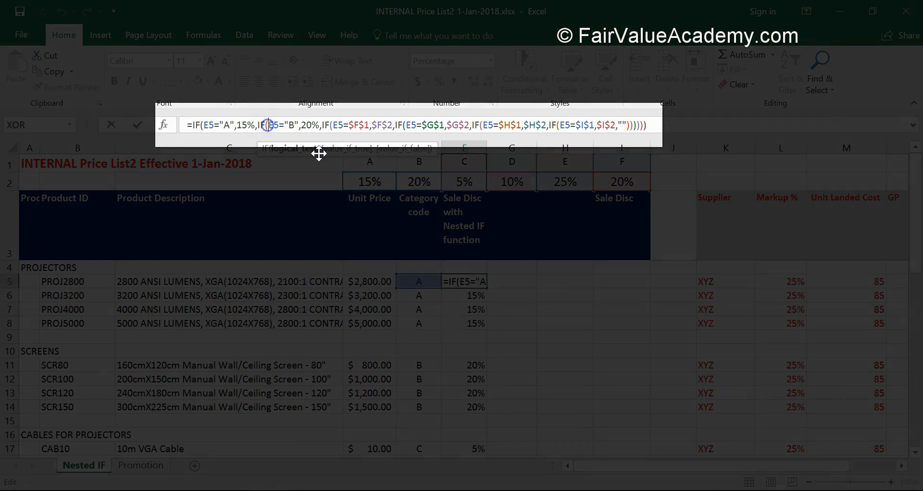
text(OR)
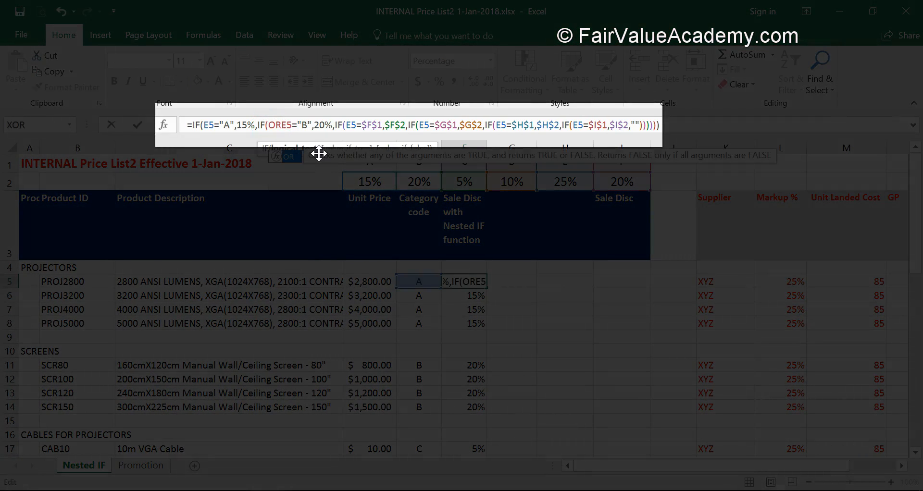
text((E5="B")
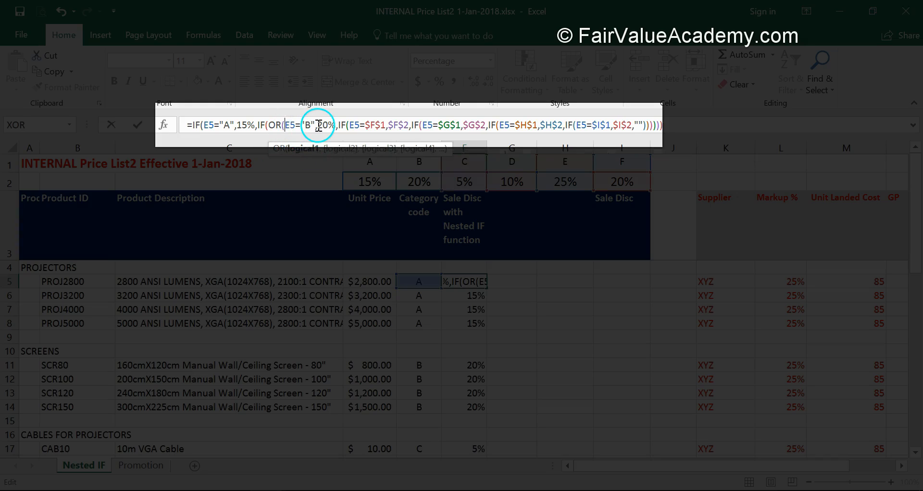
text(,E5)
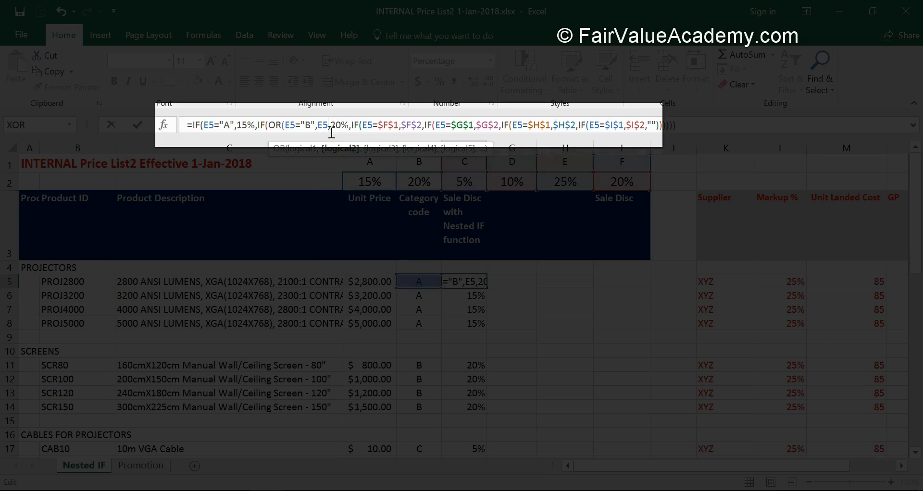
text(=")
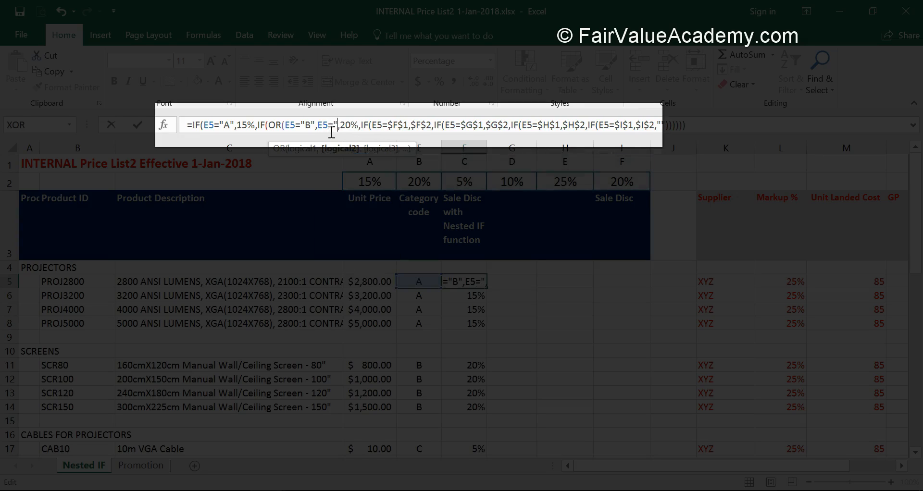
text(F")
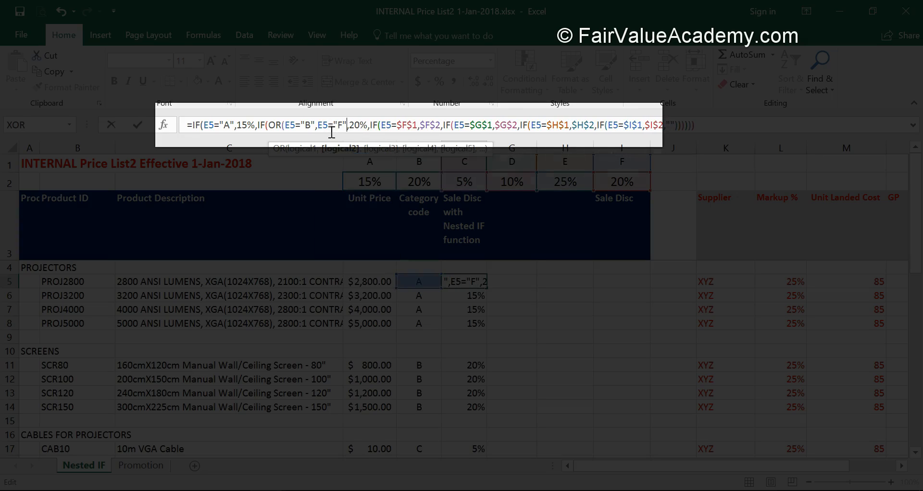
text())
drag(346, 126, 286, 129)
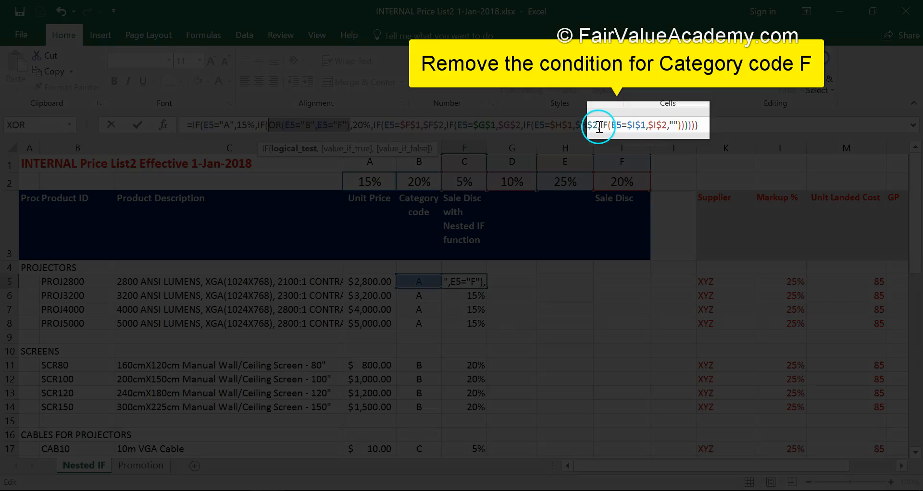
Remove the category F condition IF(E5=$I$1,$I$2, from the F5 formula, keeping the "" result for rows without a code.
click(598, 126)
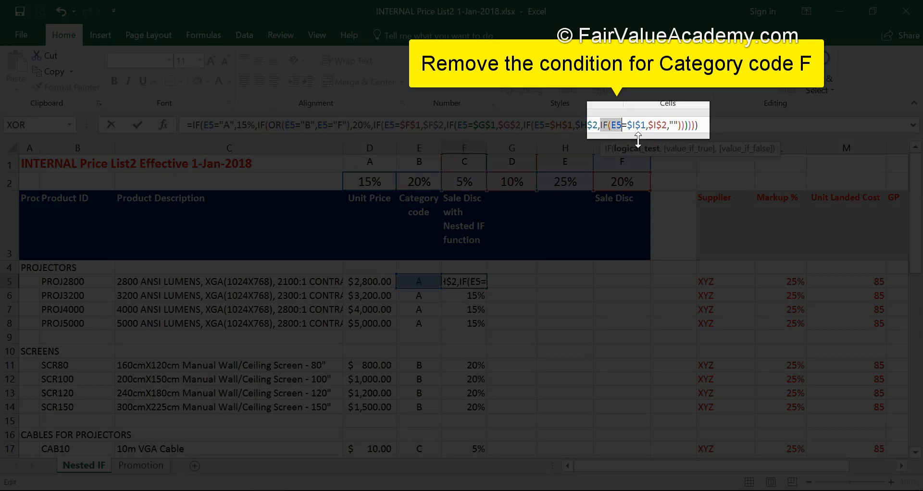
key(shift+Right)
key(shift+Right)
key(shift+Right)
key(shift+Right)
key(shift+Right)
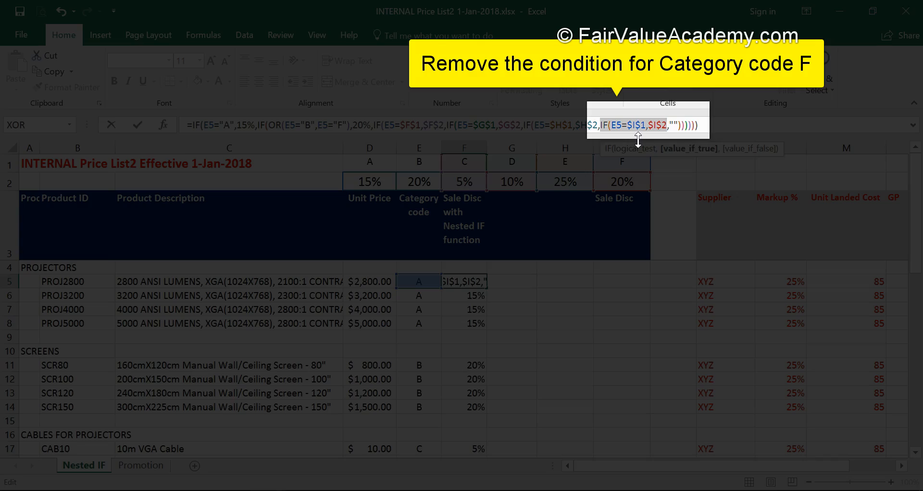
key(Delete)
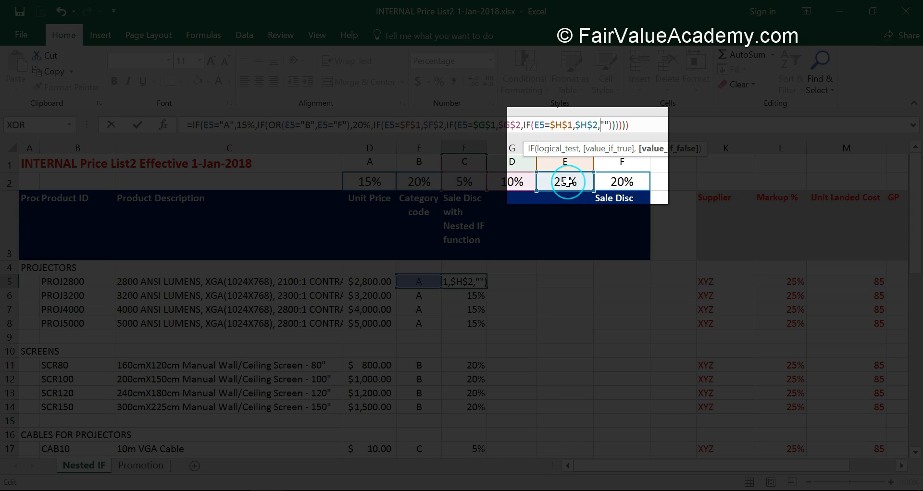
Commit the shortened F5 formula and accept the proposed correction that drops the extra closing parenthesis.
click(606, 126)
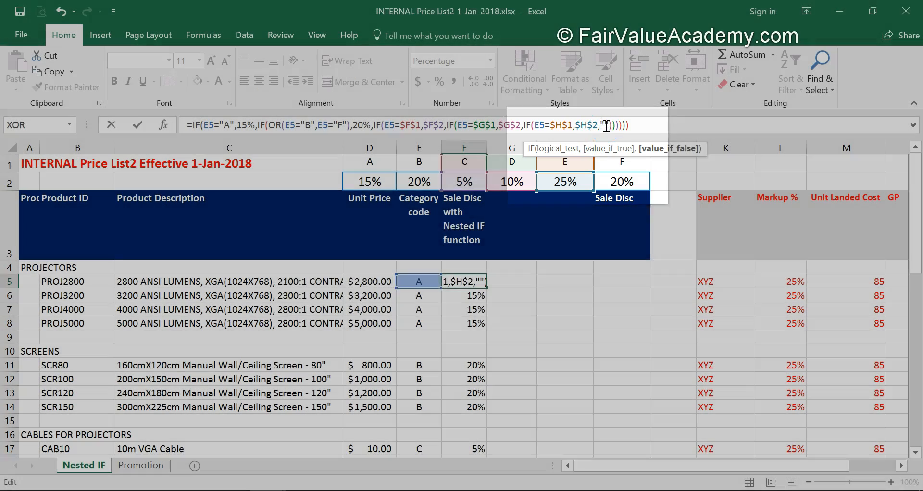
key(Return)
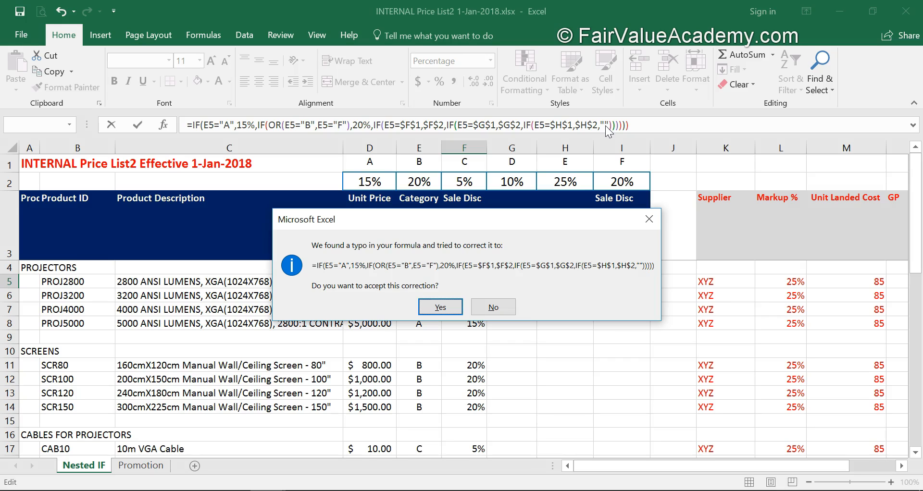
click(630, 124)
click(192, 132)
click(432, 306)
Fill the revised F5 formula down the Sale Disc with Nested IF function column and check the copied formula in F8.
click(477, 282)
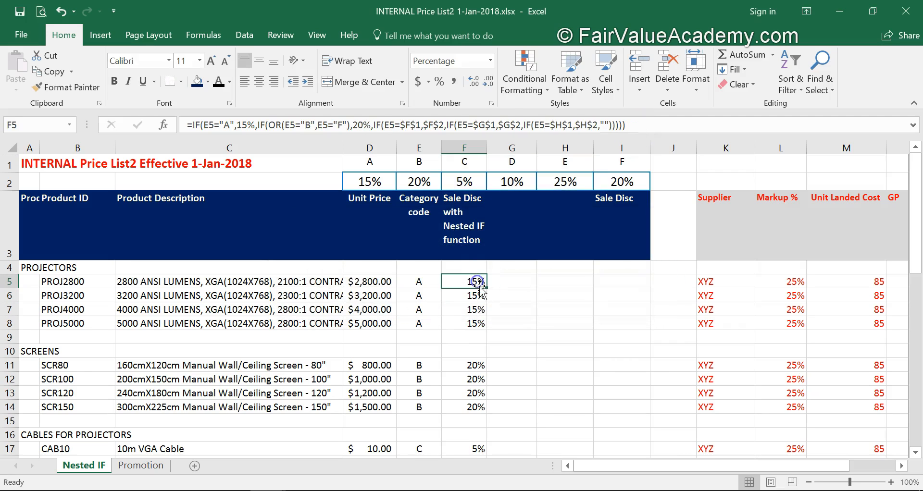
double_click(485, 290)
scroll(553, 353, down, 5)
scroll(542, 338, up, 5)
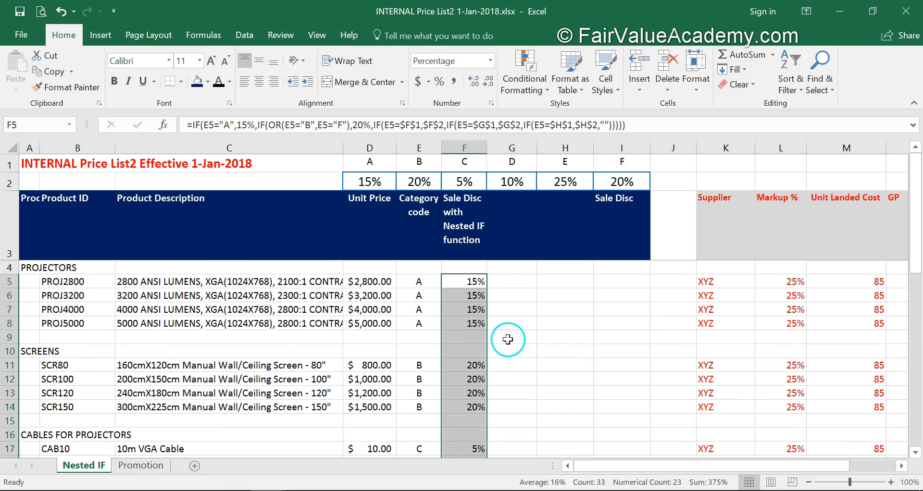
click(508, 339)
click(477, 324)
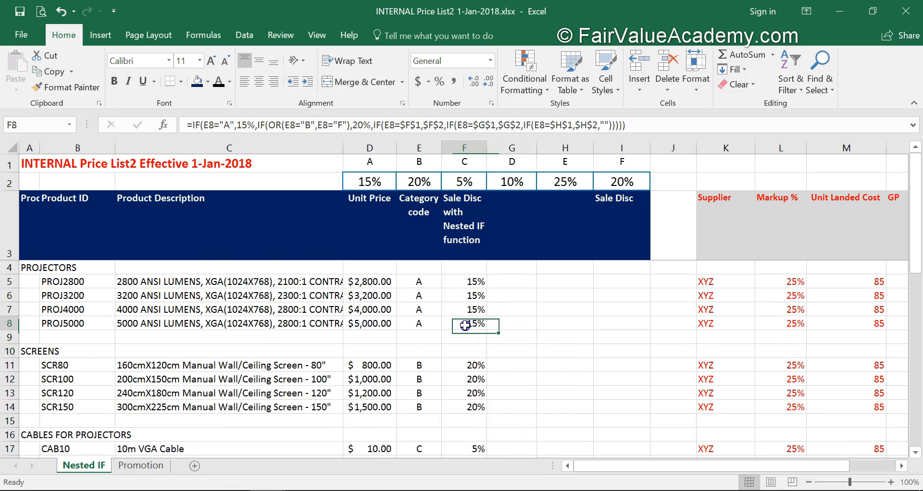